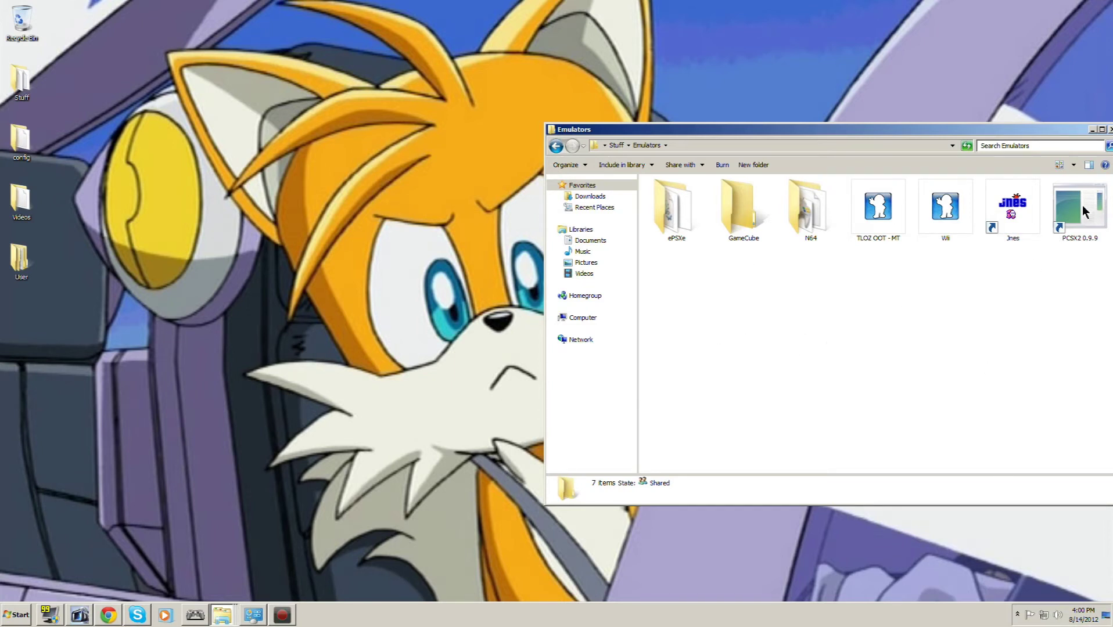
Launch and close PCSX2 0.9.9 from the Emulators folder, then go back to Stuff
{"action": "left_click_drag", "start_coordinate": [1061, 134], "coordinate": [831, 149]}
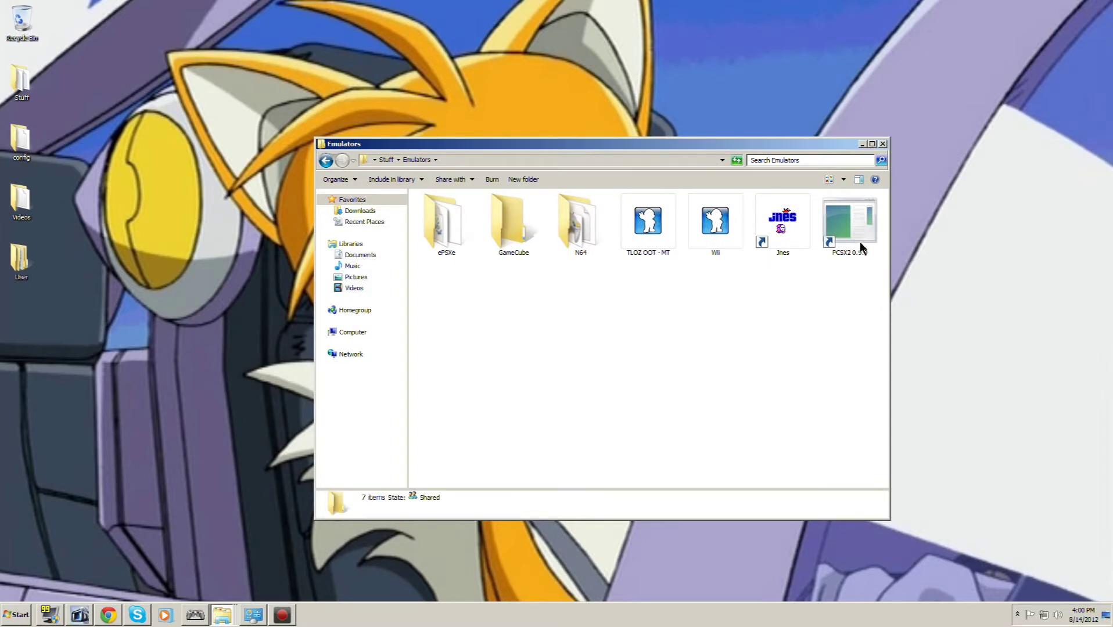
{"action": "double_click", "coordinate": [849, 226]}
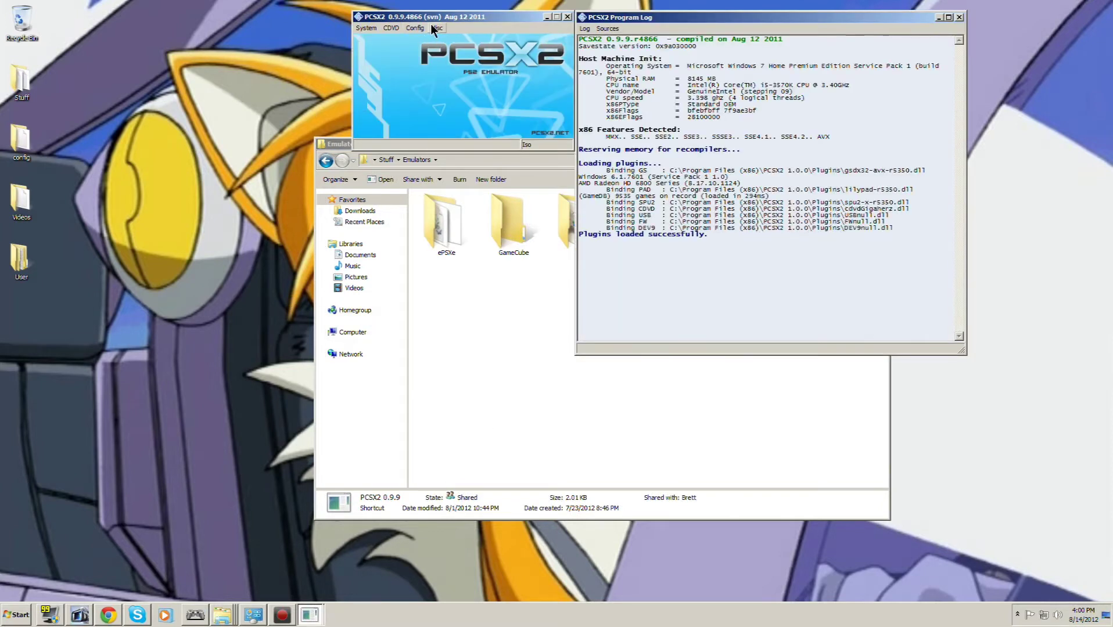
{"action": "left_click", "coordinate": [567, 17]}
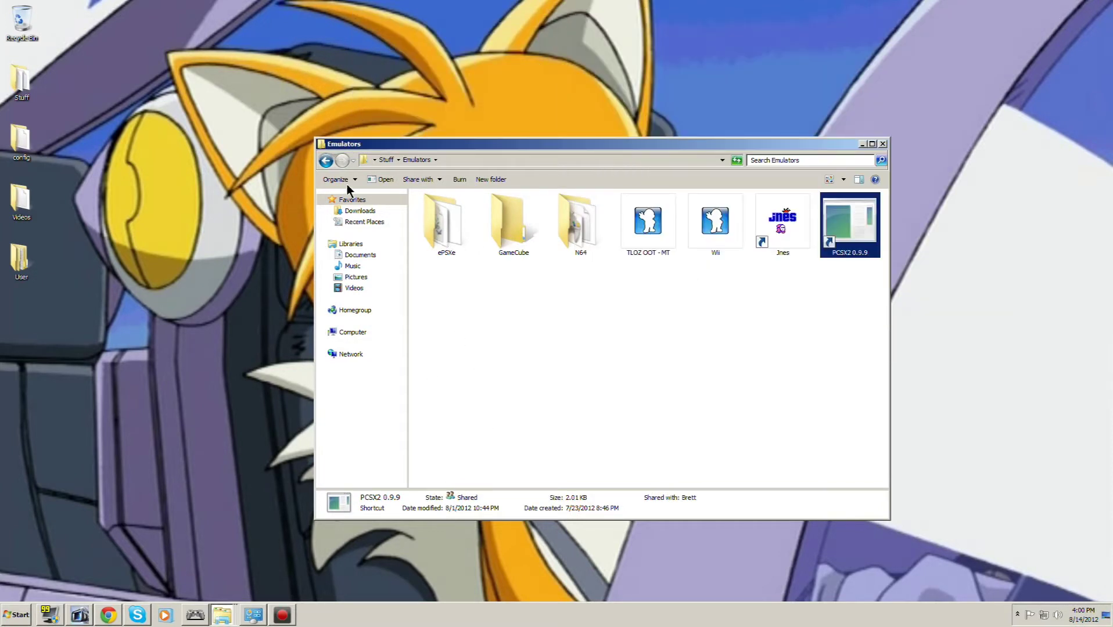
{"action": "left_click", "coordinate": [326, 161]}
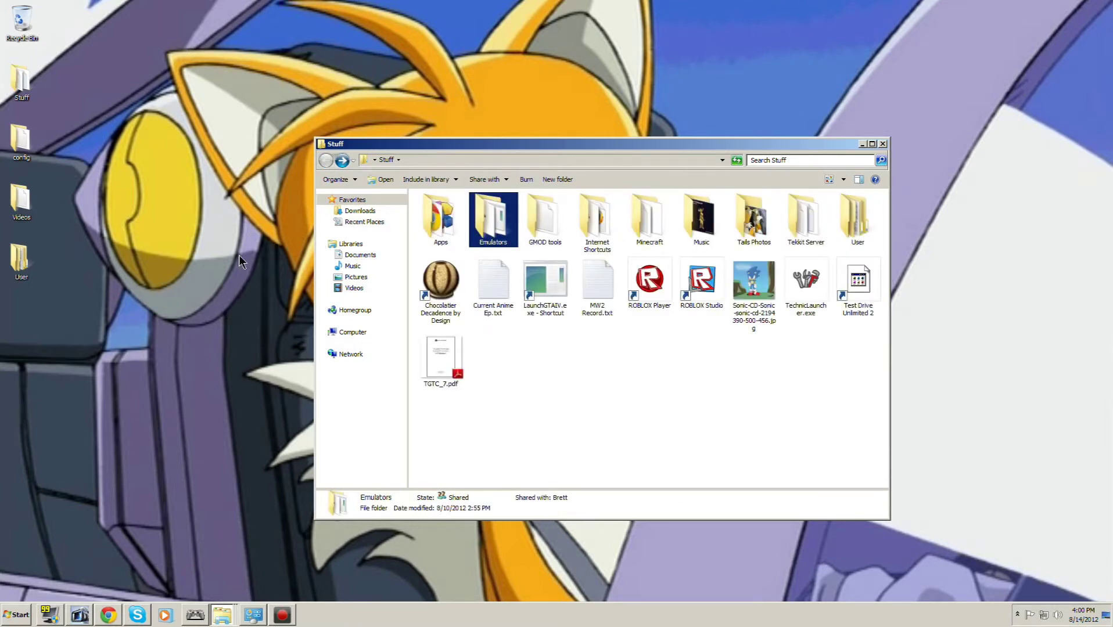
Browse to the C:\Program Files (x86)\PCSX2 1.0.0 folder in a new Explorer window
{"action": "key", "text": "super+e"}
{"action": "double_click", "coordinate": [328, 169]}
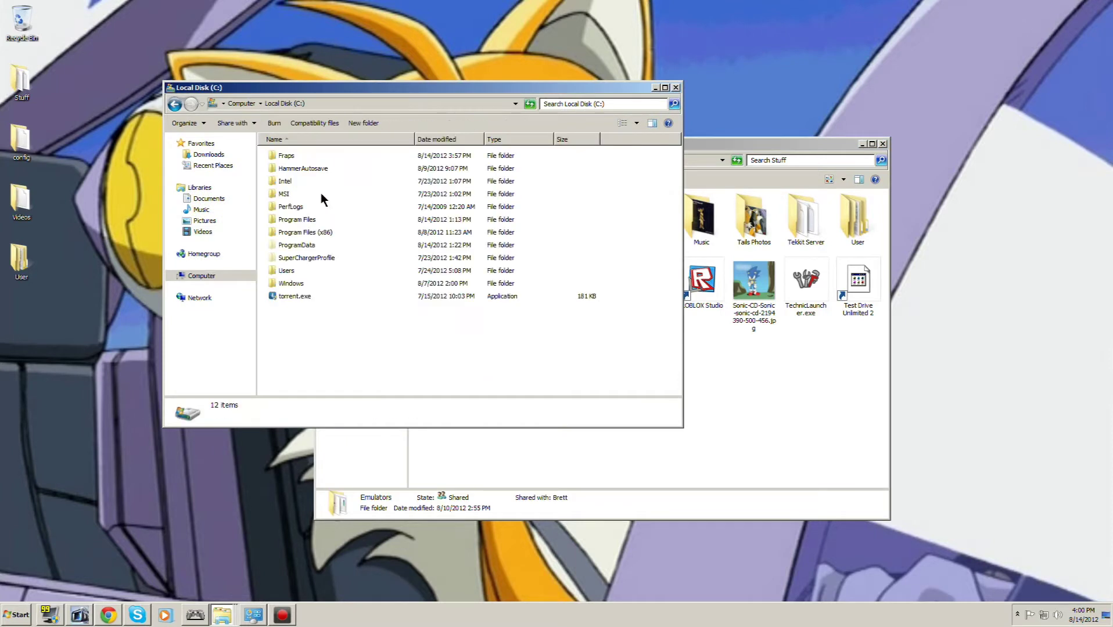
{"action": "double_click", "coordinate": [306, 233]}
{"action": "scroll", "coordinate": [309, 285], "scroll_direction": "down", "scroll_amount": 10}
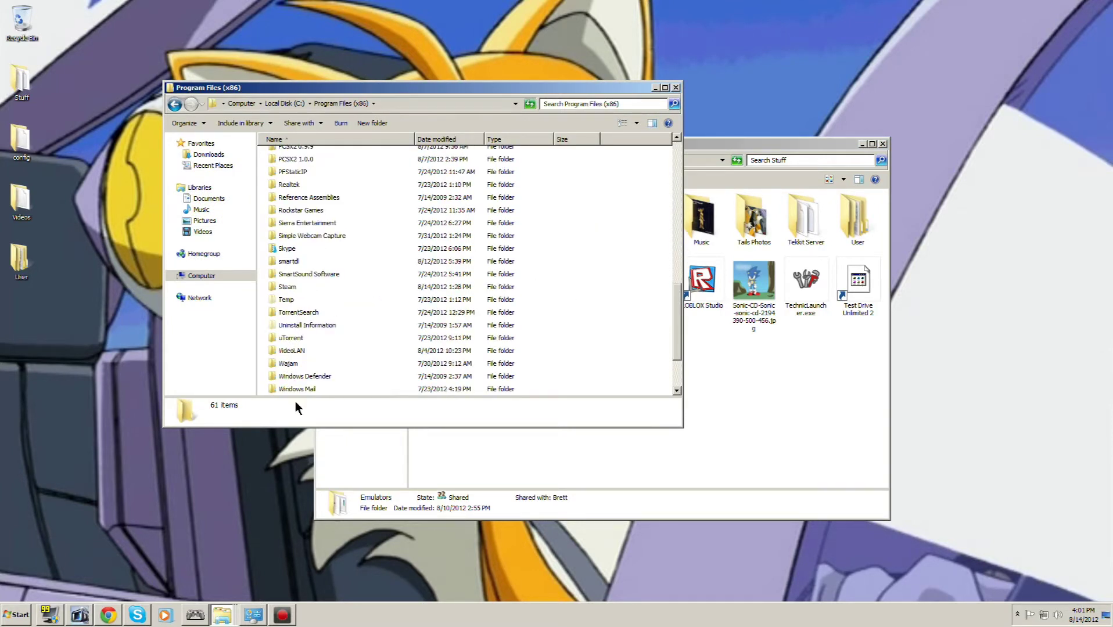
{"action": "scroll", "coordinate": [296, 398], "scroll_direction": "down", "scroll_amount": 2}
{"action": "scroll", "coordinate": [305, 384], "scroll_direction": "up", "scroll_amount": 3}
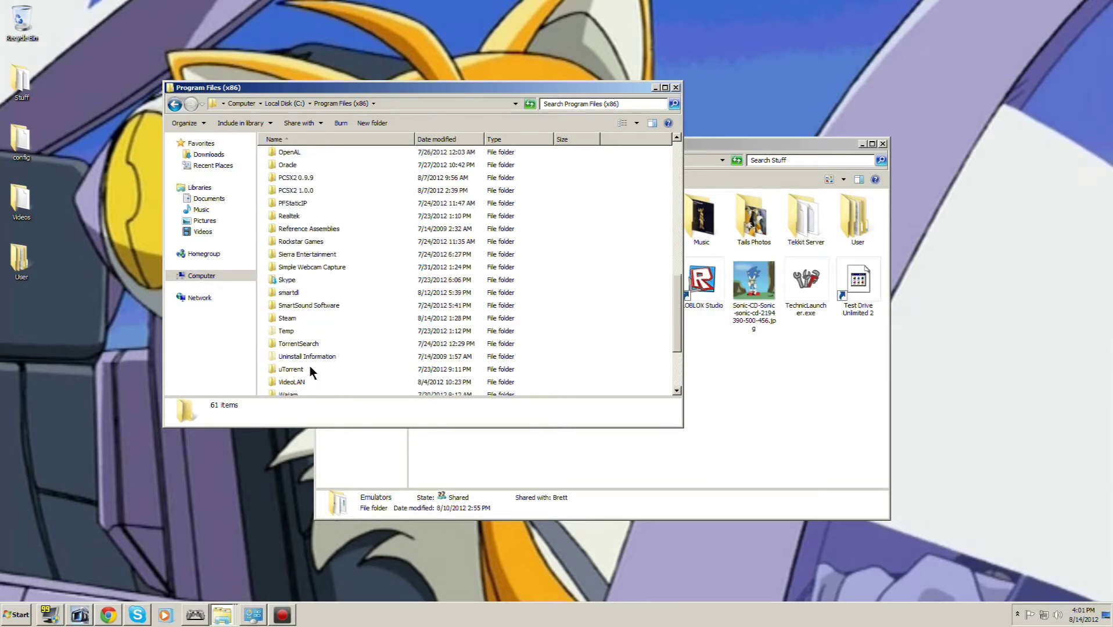
{"action": "double_click", "coordinate": [330, 189]}
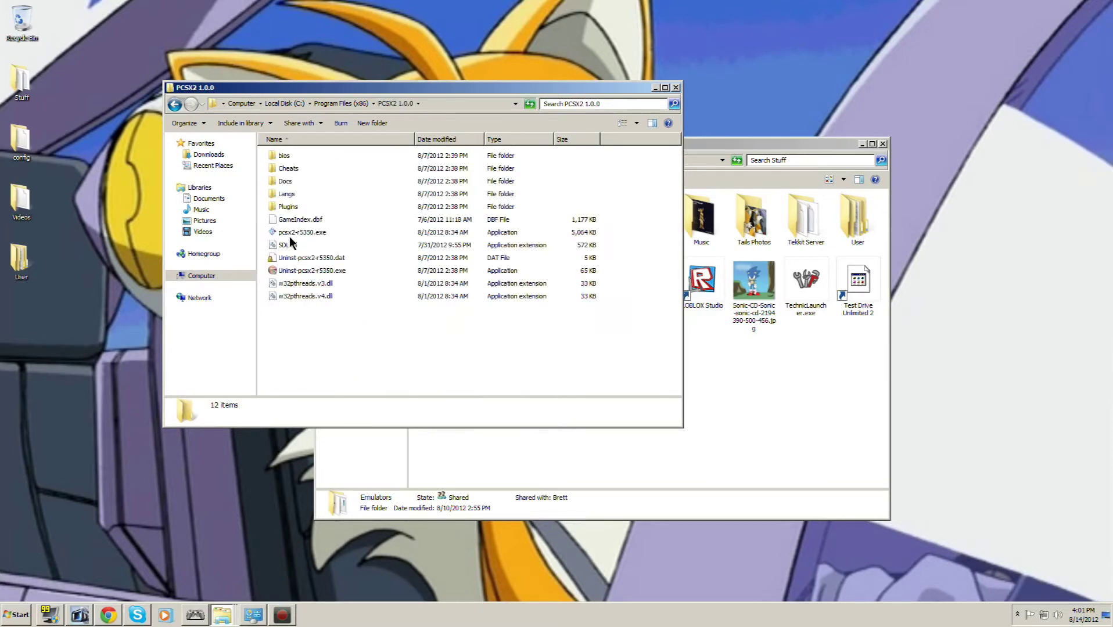
Create a desktop shortcut to pcsx2-r5350.exe via Send to
{"action": "left_click", "coordinate": [291, 233]}
{"action": "right_click", "coordinate": [292, 234]}
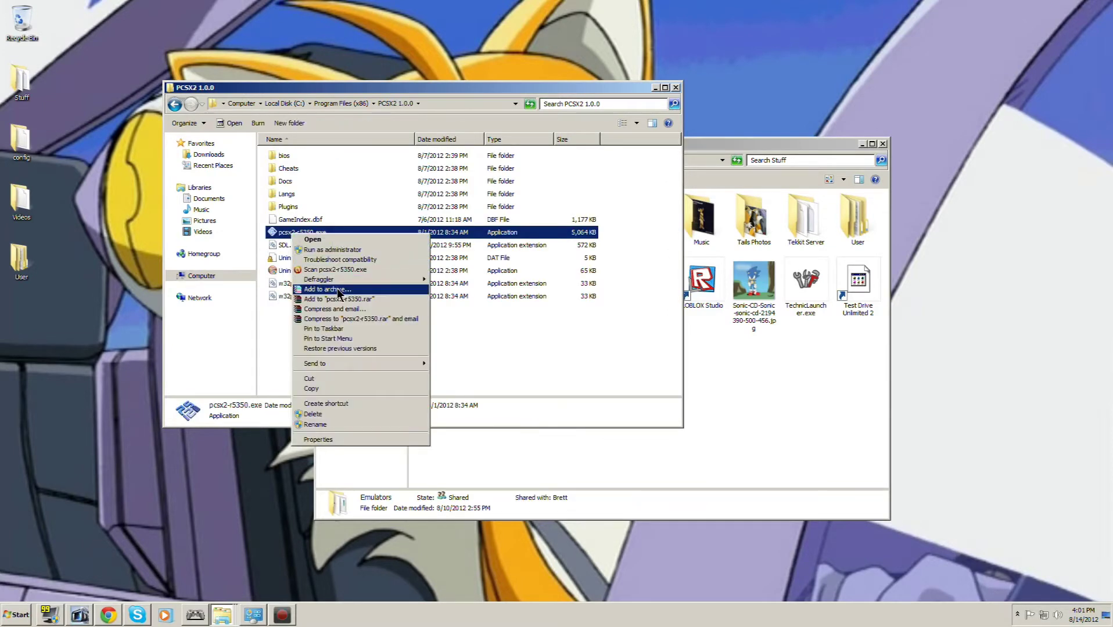
{"action": "mouse_move", "coordinate": [414, 363]}
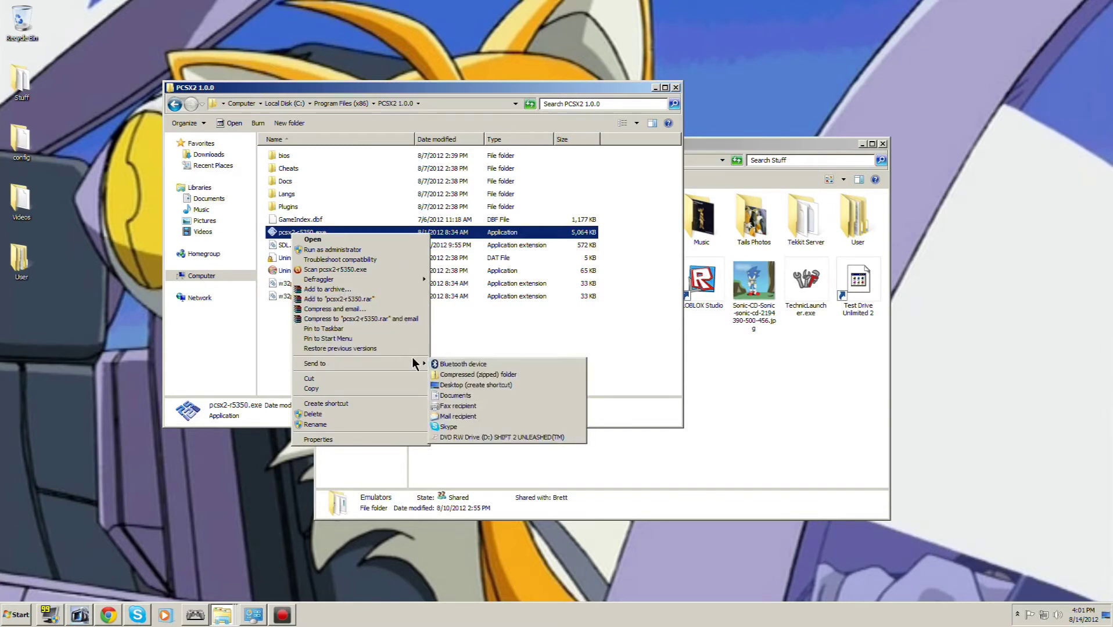
{"action": "left_click", "coordinate": [468, 385]}
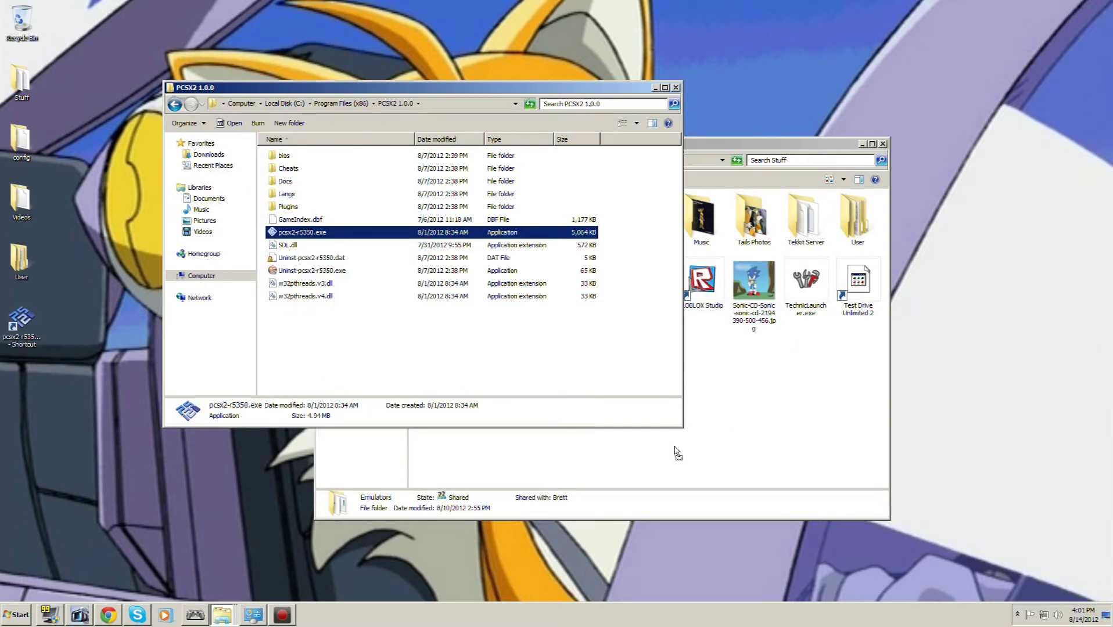
Move the new shortcut into the Emulators folder and launch PCSX2 1.0.0 from it
{"action": "left_click_drag", "start_coordinate": [46, 324], "coordinate": [91, 445]}
{"action": "left_click", "coordinate": [676, 87]}
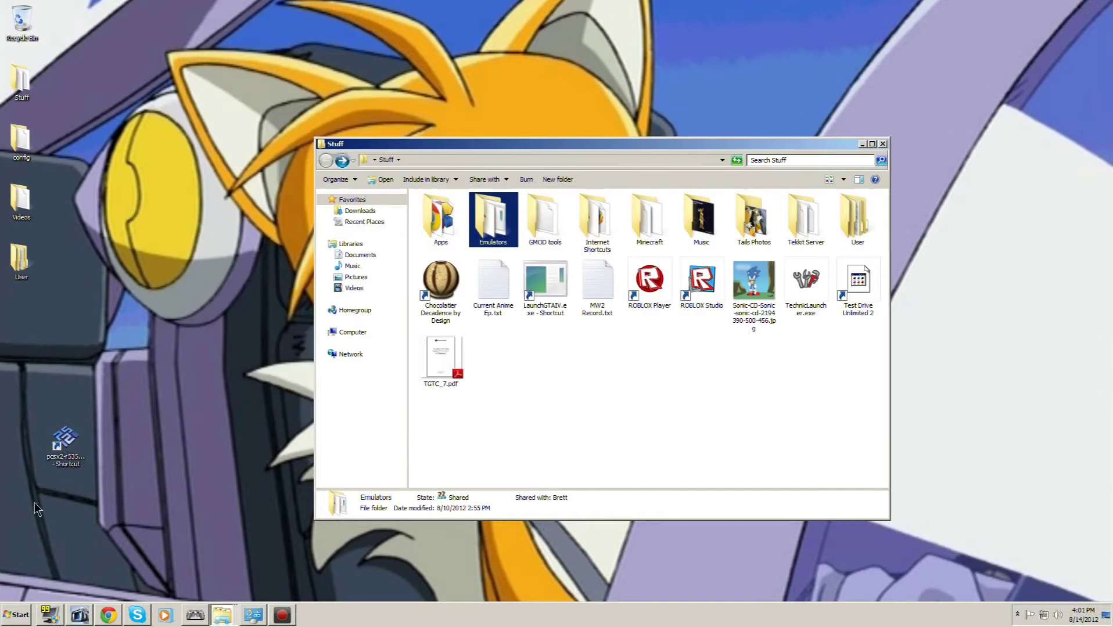
{"action": "double_click", "coordinate": [480, 230]}
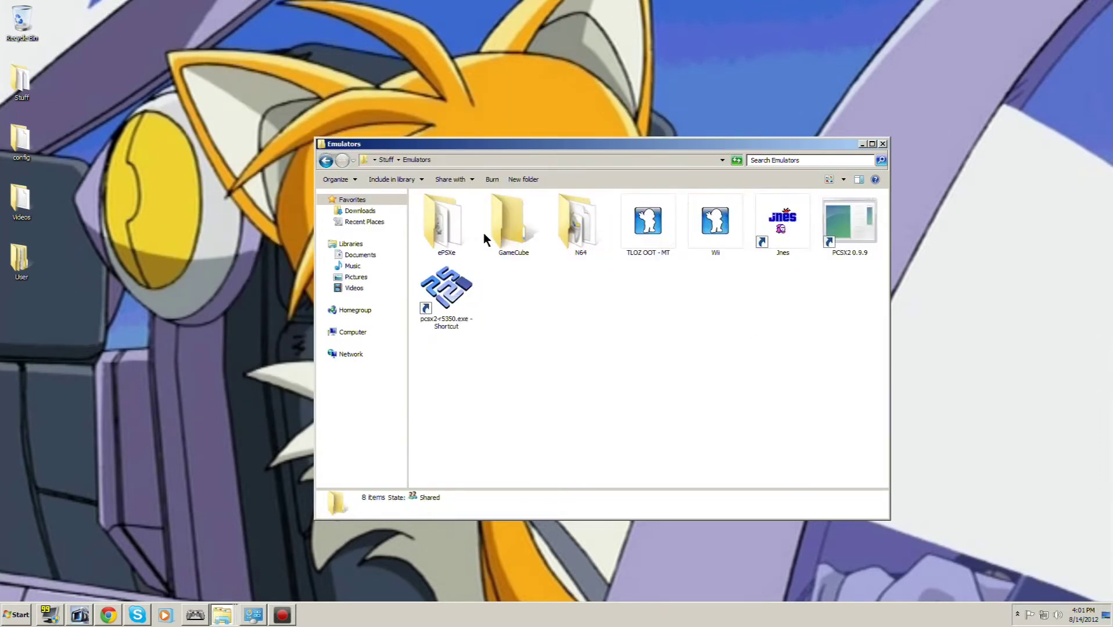
{"action": "double_click", "coordinate": [447, 312]}
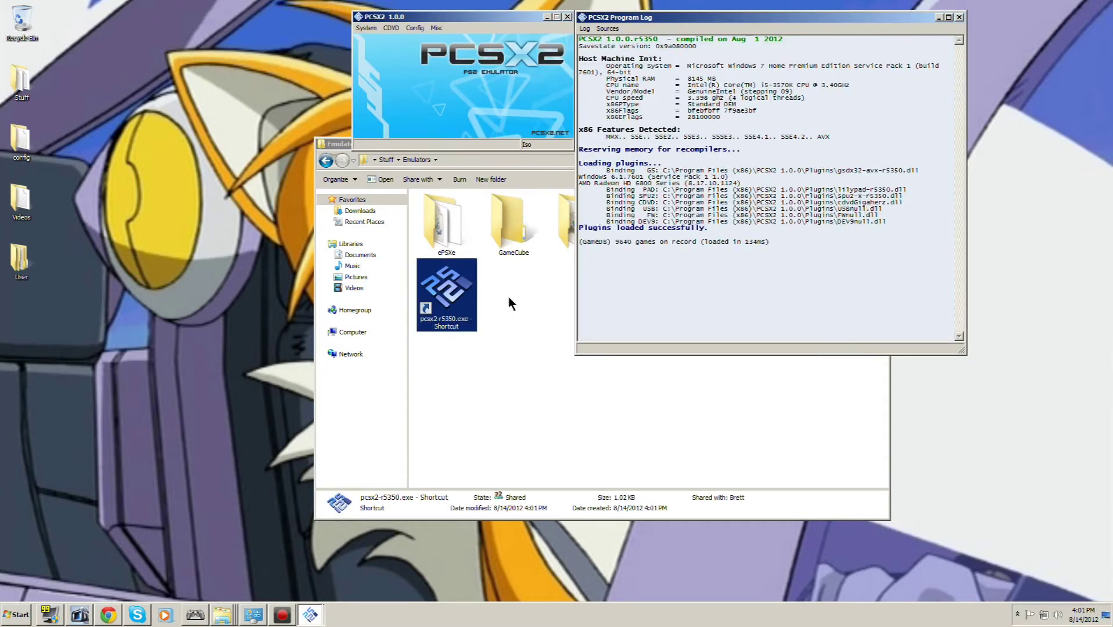
{"action": "left_click", "coordinate": [420, 29]}
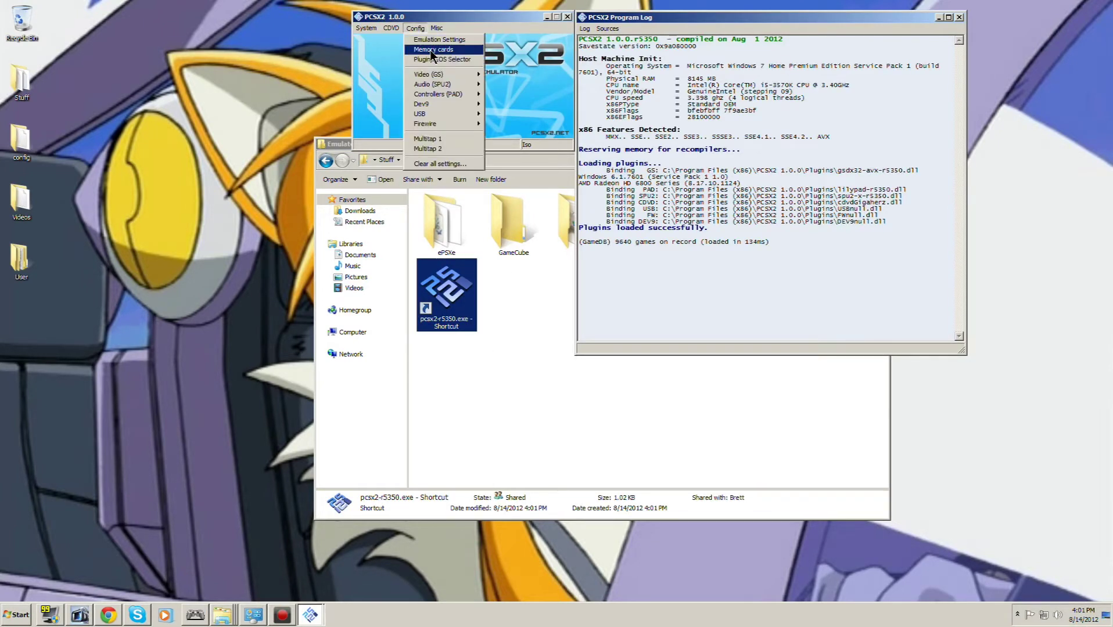
{"action": "mouse_move", "coordinate": [440, 74]}
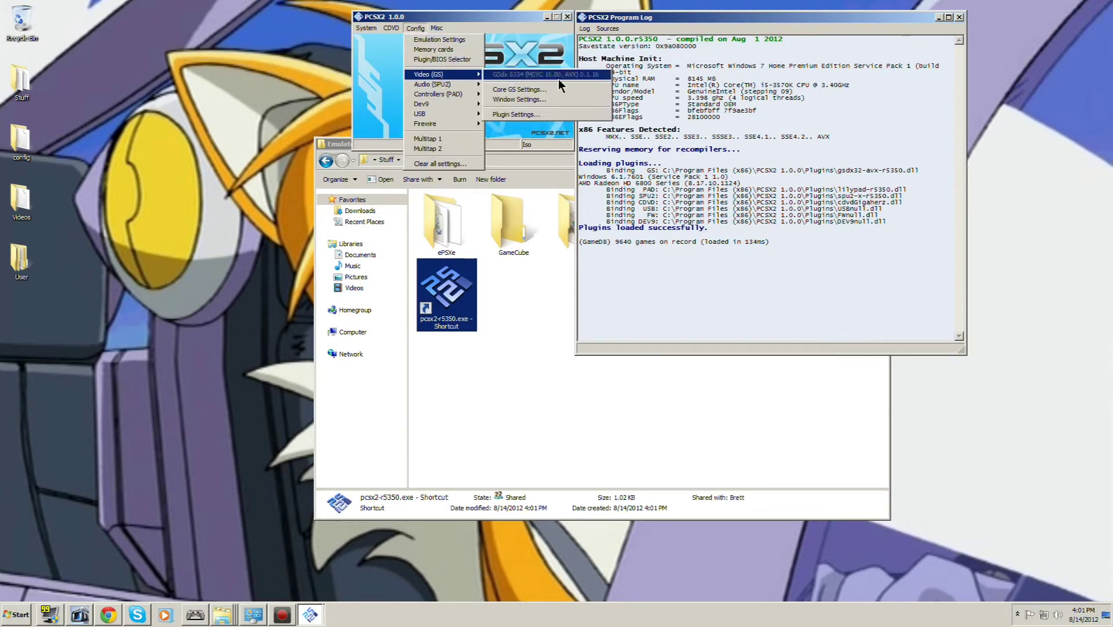
{"action": "left_click", "coordinate": [550, 115]}
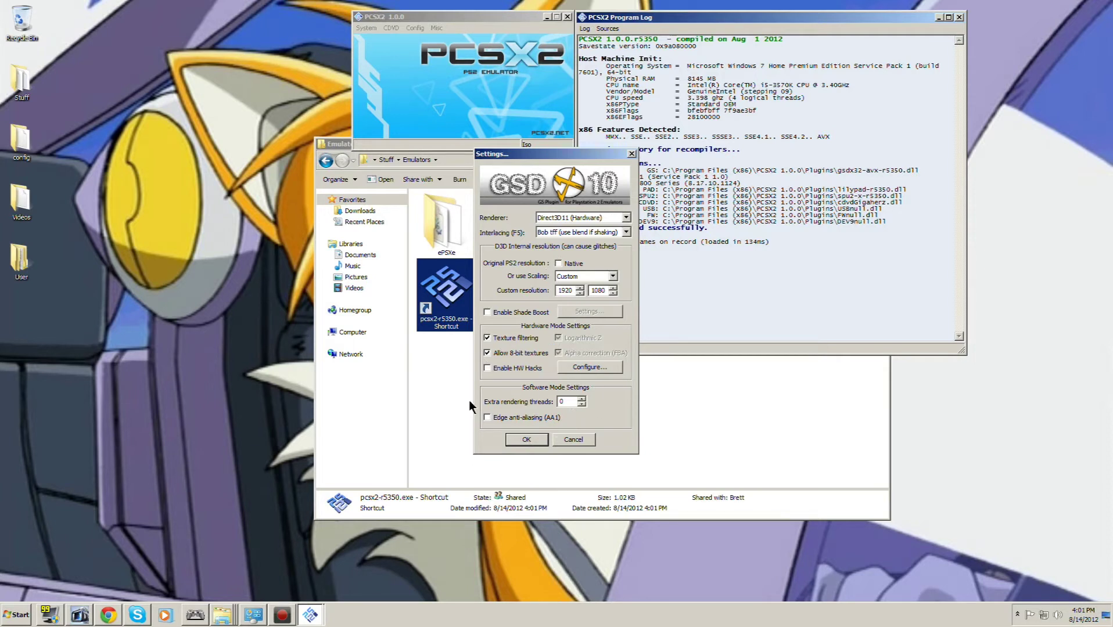
{"action": "left_click", "coordinate": [626, 232]}
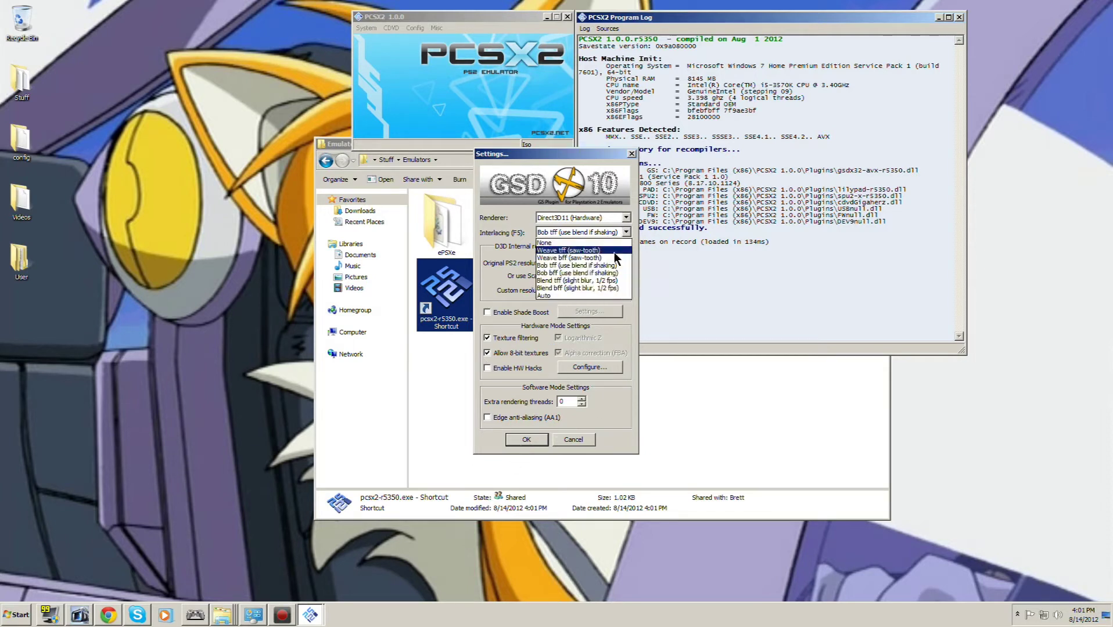
{"action": "left_click", "coordinate": [626, 232]}
{"action": "left_click", "coordinate": [526, 440]}
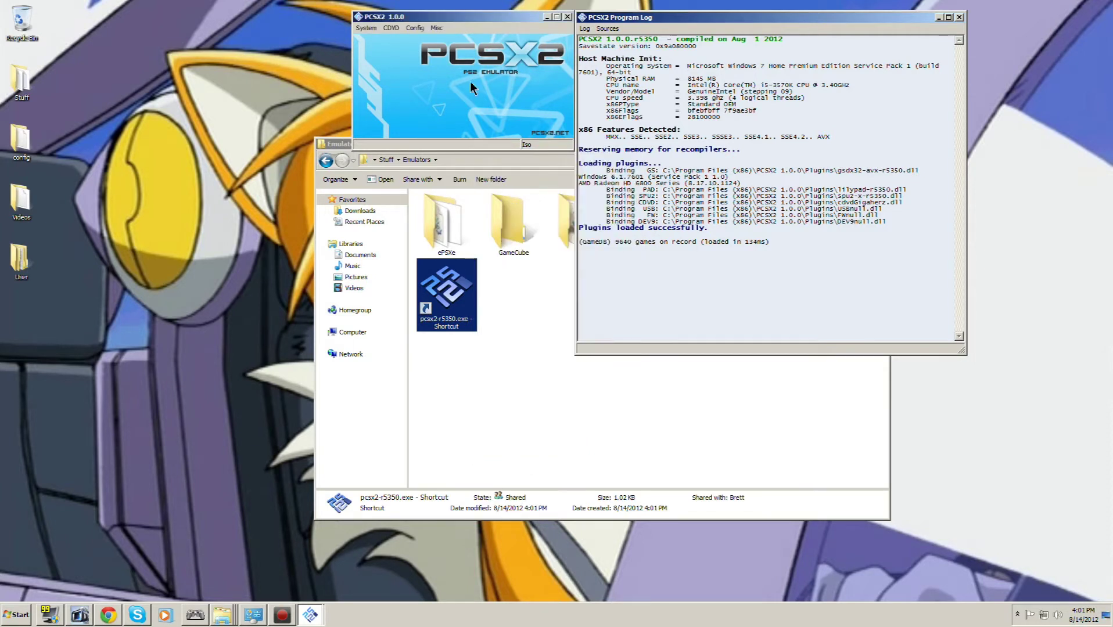
{"action": "left_click", "coordinate": [416, 27]}
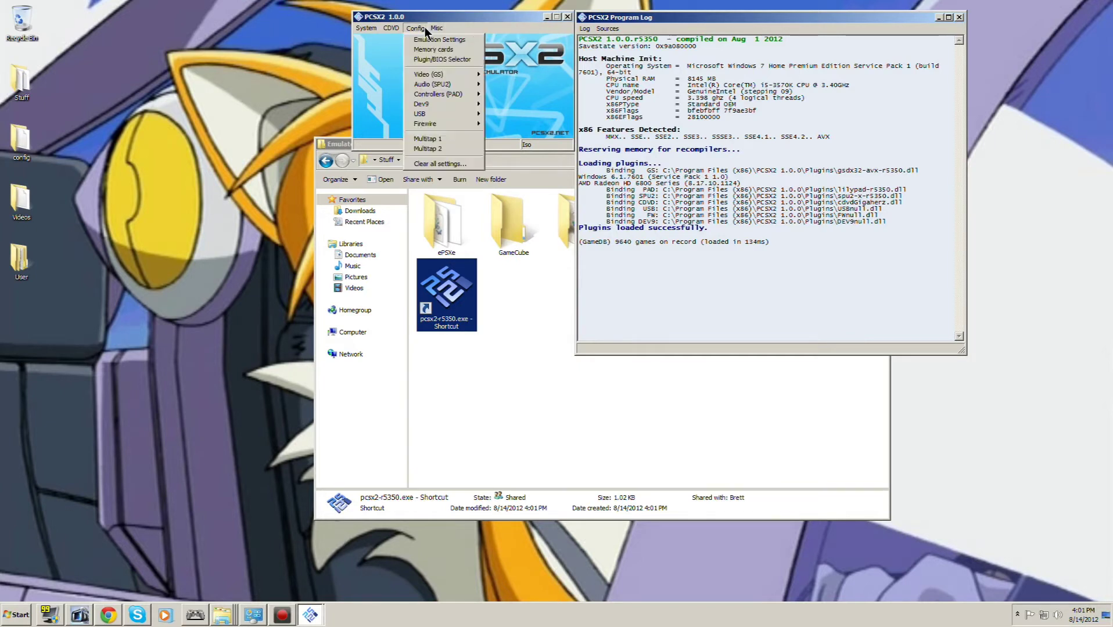
{"action": "mouse_move", "coordinate": [427, 86]}
{"action": "left_click", "coordinate": [515, 99]}
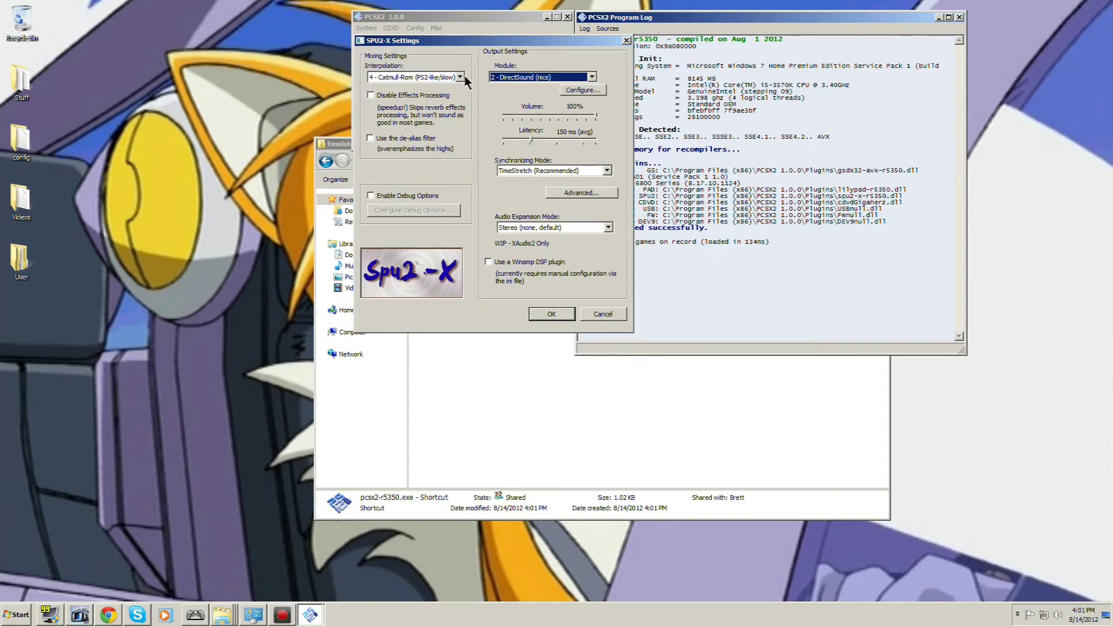
{"action": "left_click", "coordinate": [460, 77]}
{"action": "left_click", "coordinate": [463, 81]}
{"action": "left_click", "coordinate": [592, 78]}
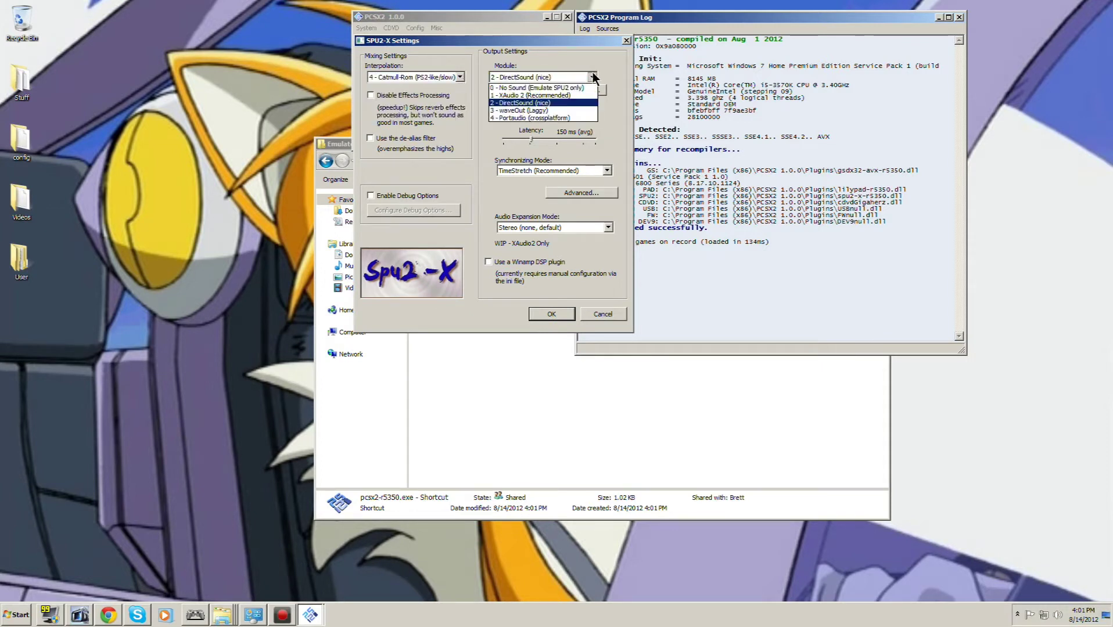
{"action": "left_click", "coordinate": [579, 102]}
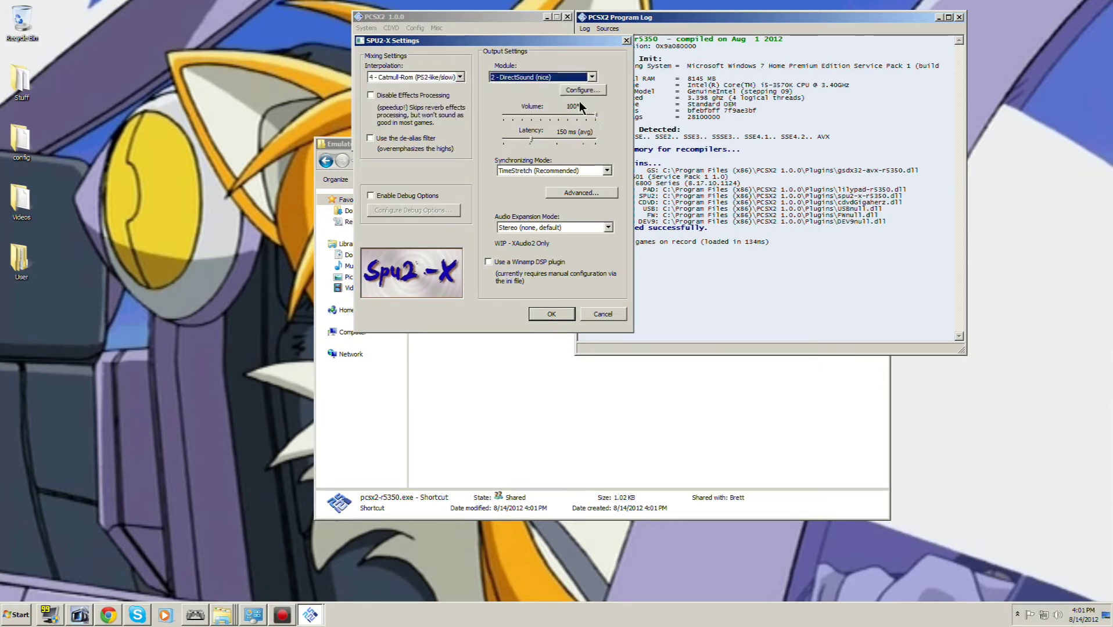
{"action": "left_click", "coordinate": [551, 314]}
{"action": "left_click", "coordinate": [415, 28]}
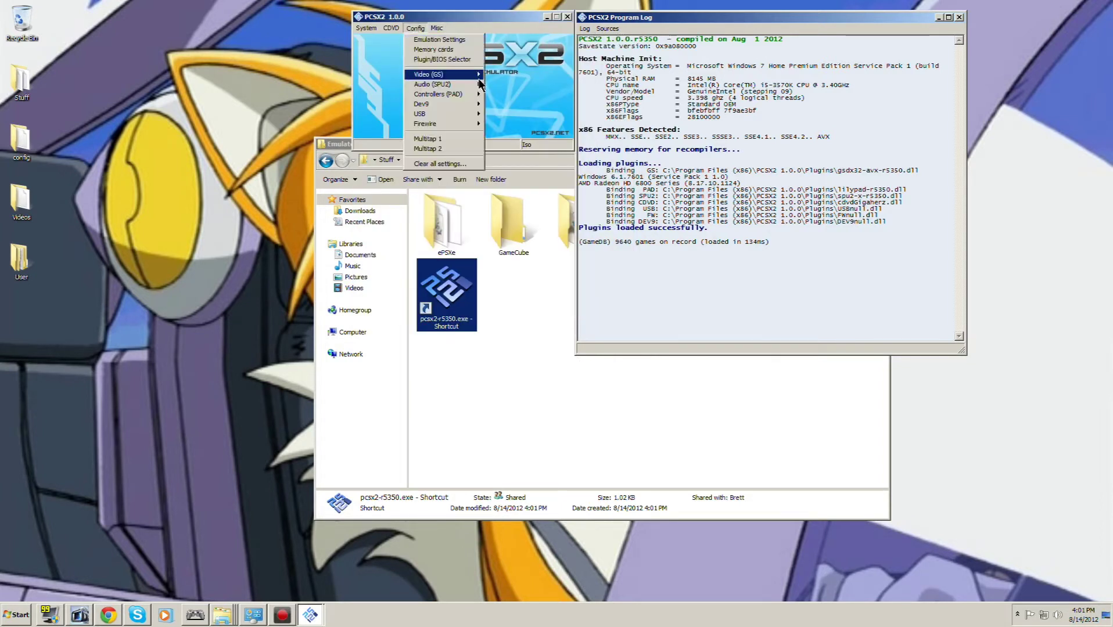
{"action": "mouse_move", "coordinate": [471, 94]}
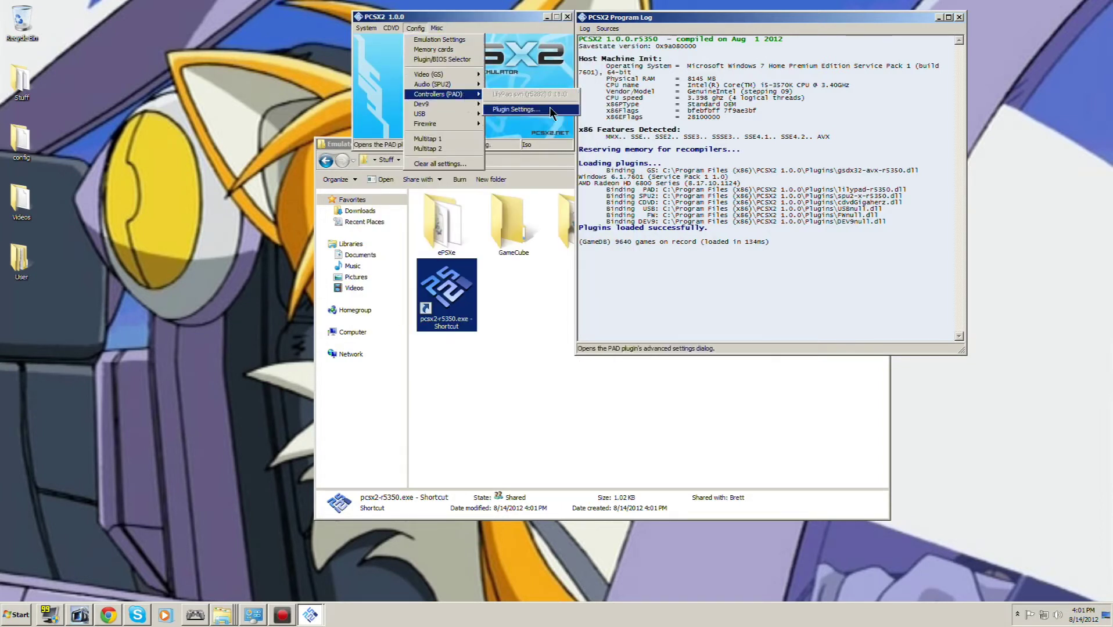
{"action": "left_click", "coordinate": [551, 110]}
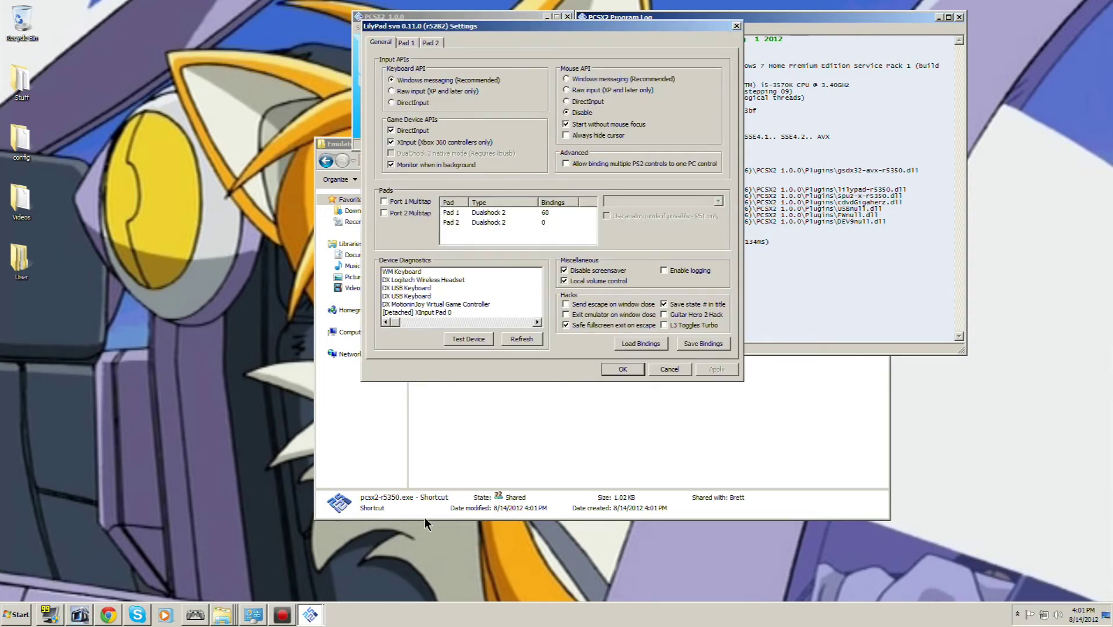
{"action": "left_click", "coordinate": [736, 26]}
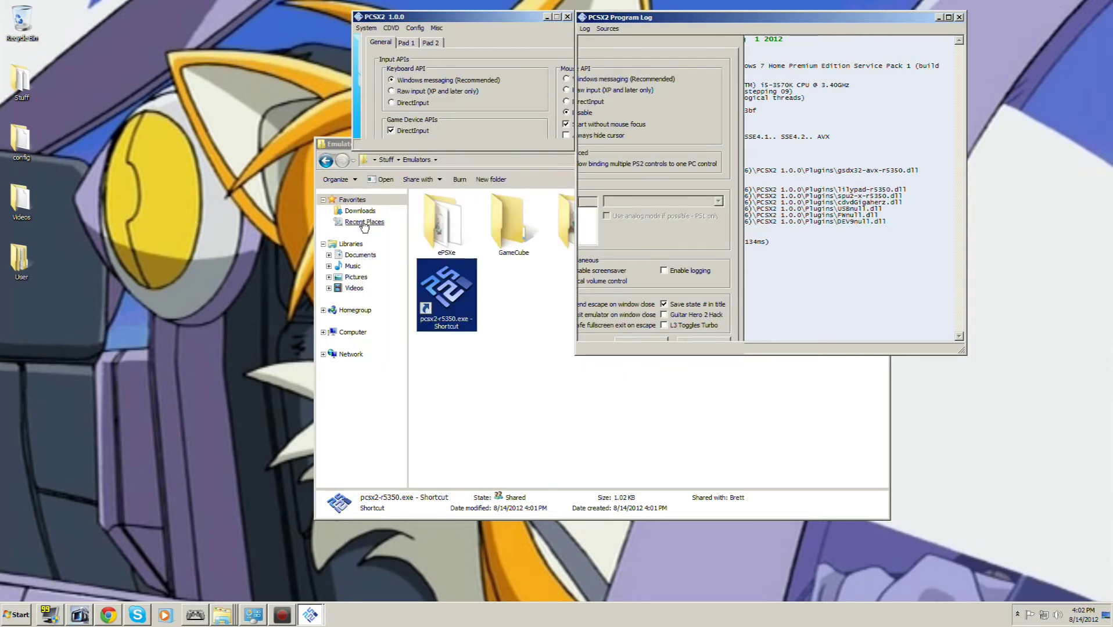
{"action": "left_click", "coordinate": [411, 28]}
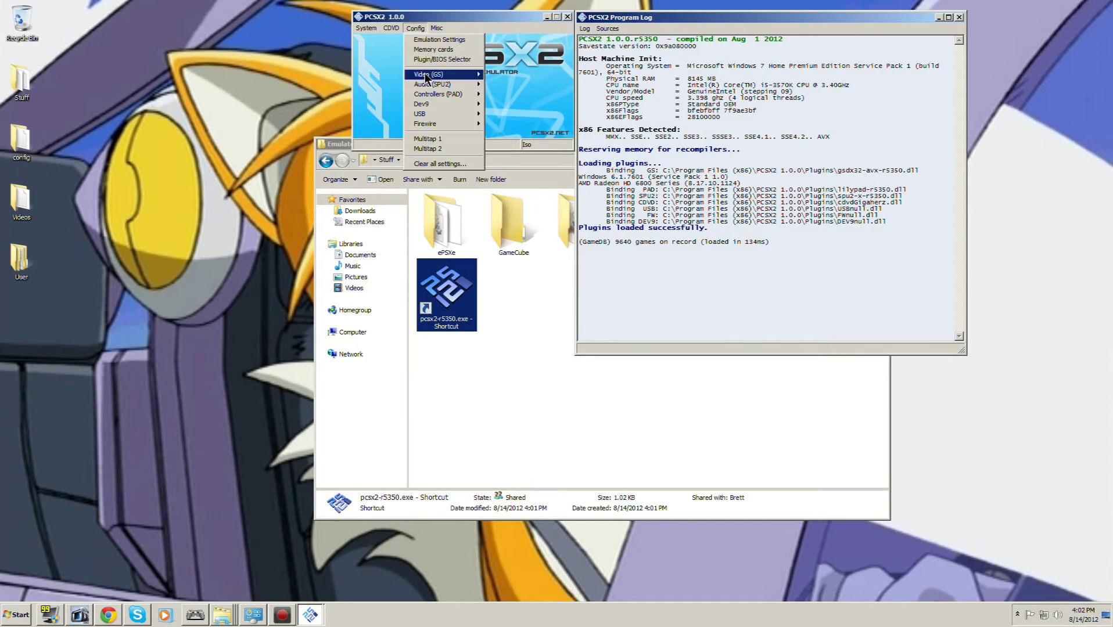
Review the EE/IOP, VUs, GS and GS Window pages of Emulation Settings without changes
{"action": "mouse_move", "coordinate": [460, 112]}
{"action": "left_click", "coordinate": [439, 39]}
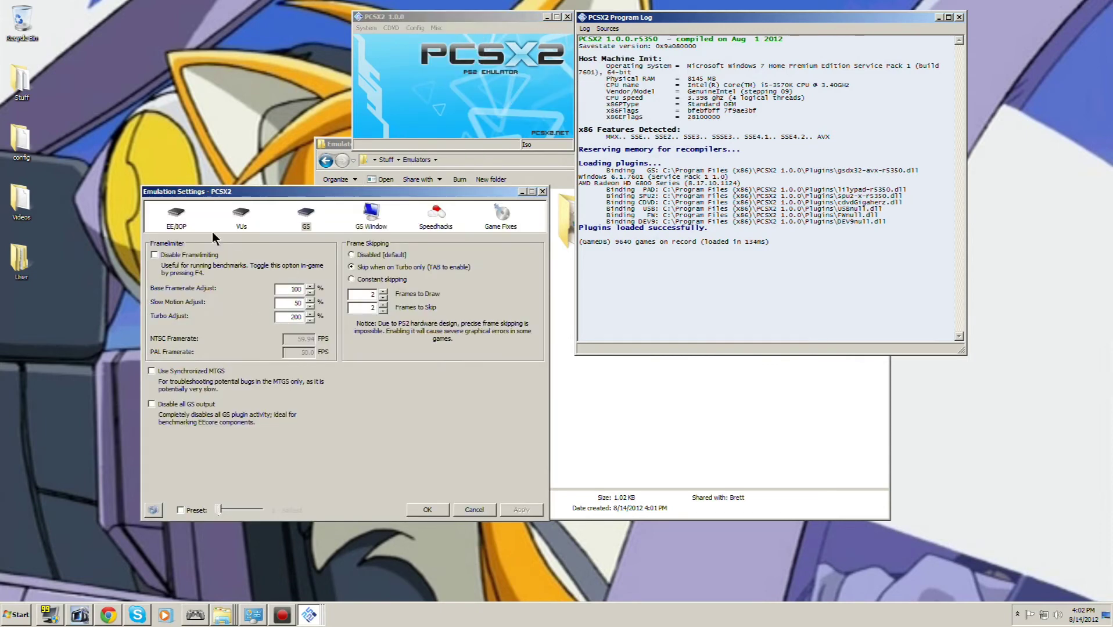
{"action": "left_click", "coordinate": [183, 229]}
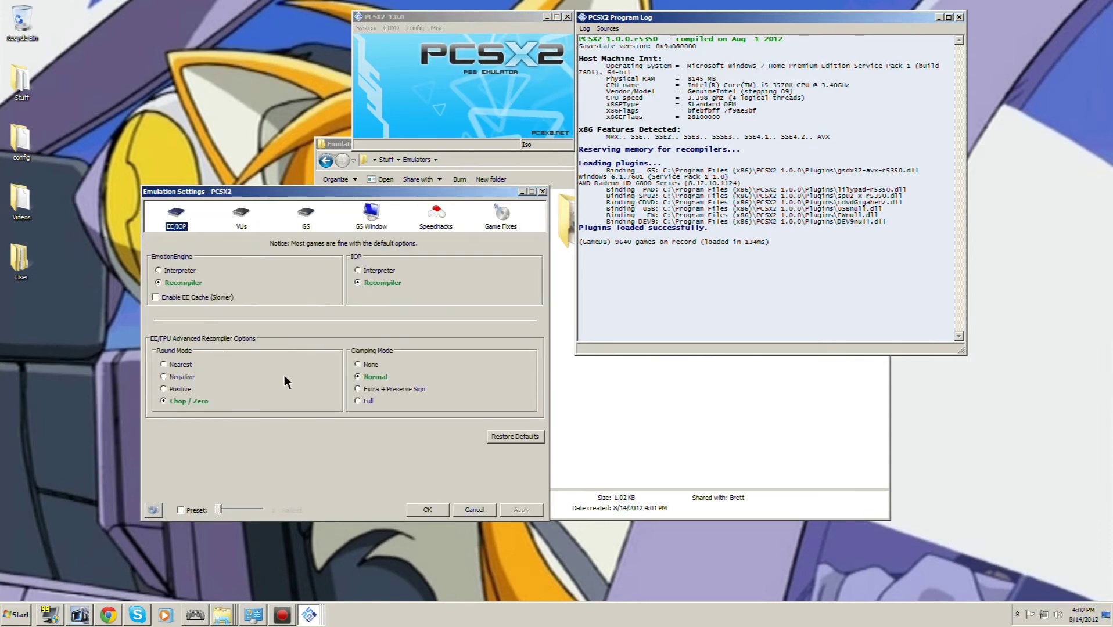
{"action": "left_click", "coordinate": [241, 215]}
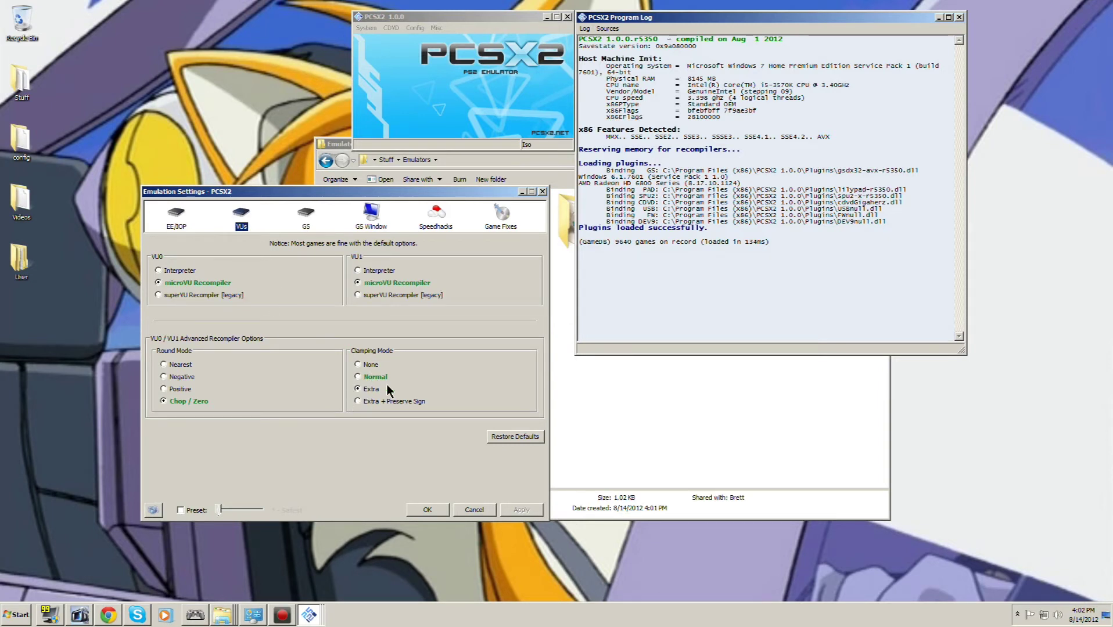
{"action": "left_click", "coordinate": [306, 224]}
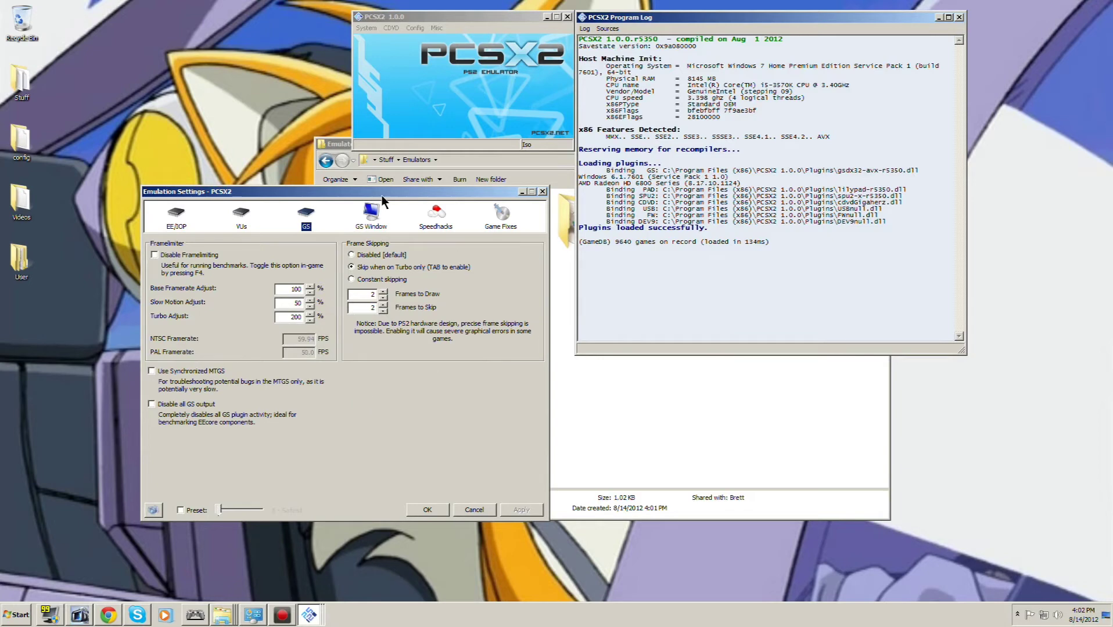
{"action": "left_click", "coordinate": [389, 221]}
Set the EE Cyclerate speedhack slider to 2 and apply the change
{"action": "left_click", "coordinate": [437, 226]}
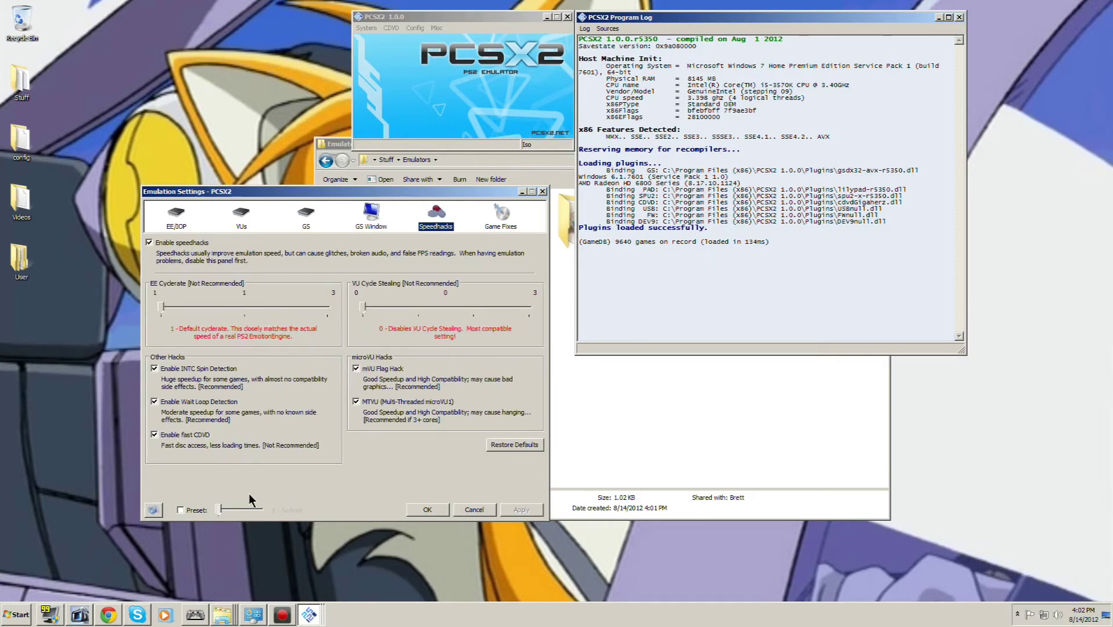
{"action": "left_click_drag", "start_coordinate": [163, 308], "coordinate": [227, 309]}
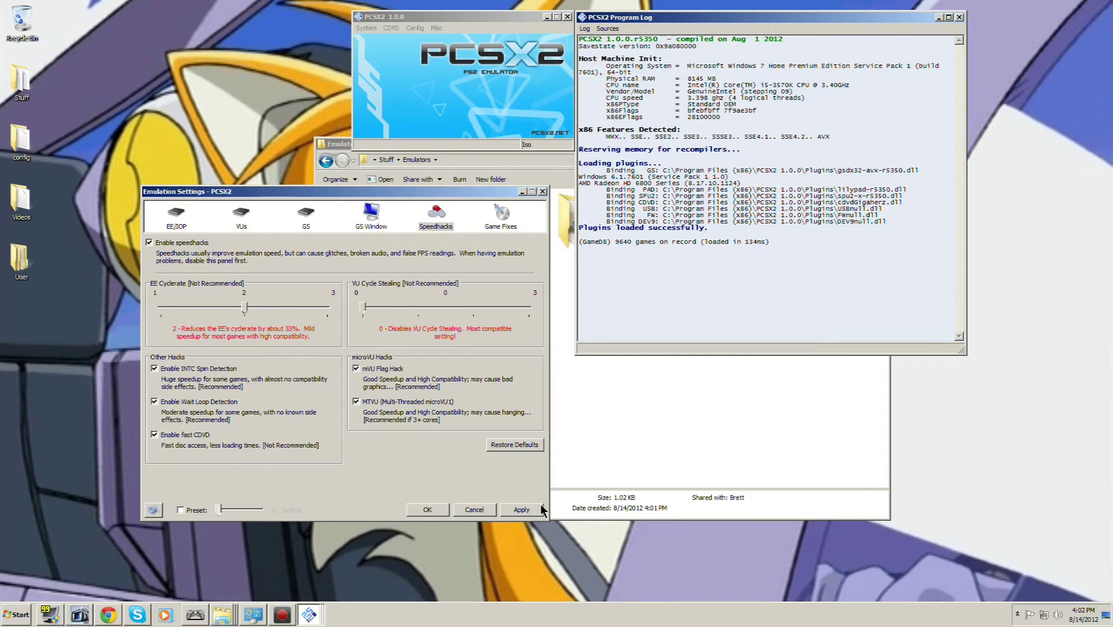
{"action": "left_click", "coordinate": [502, 216]}
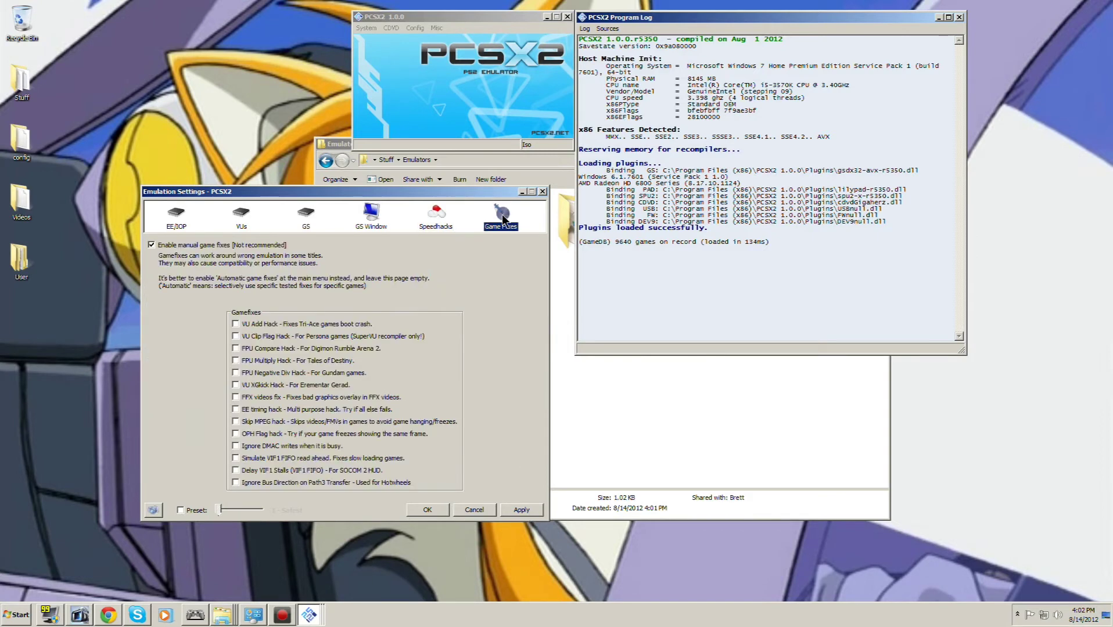
{"action": "left_click", "coordinate": [431, 218]}
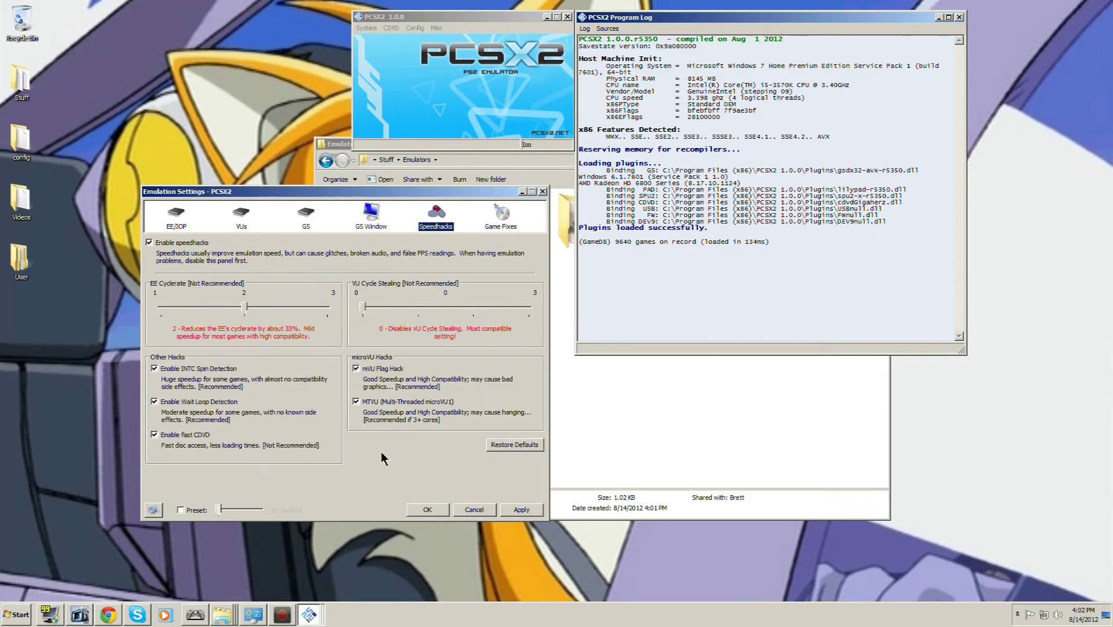
{"action": "left_click", "coordinate": [521, 510]}
Save the emulation settings with OK, browse the Config menu, and recheck the EE/IOP page
{"action": "left_click", "coordinate": [429, 510]}
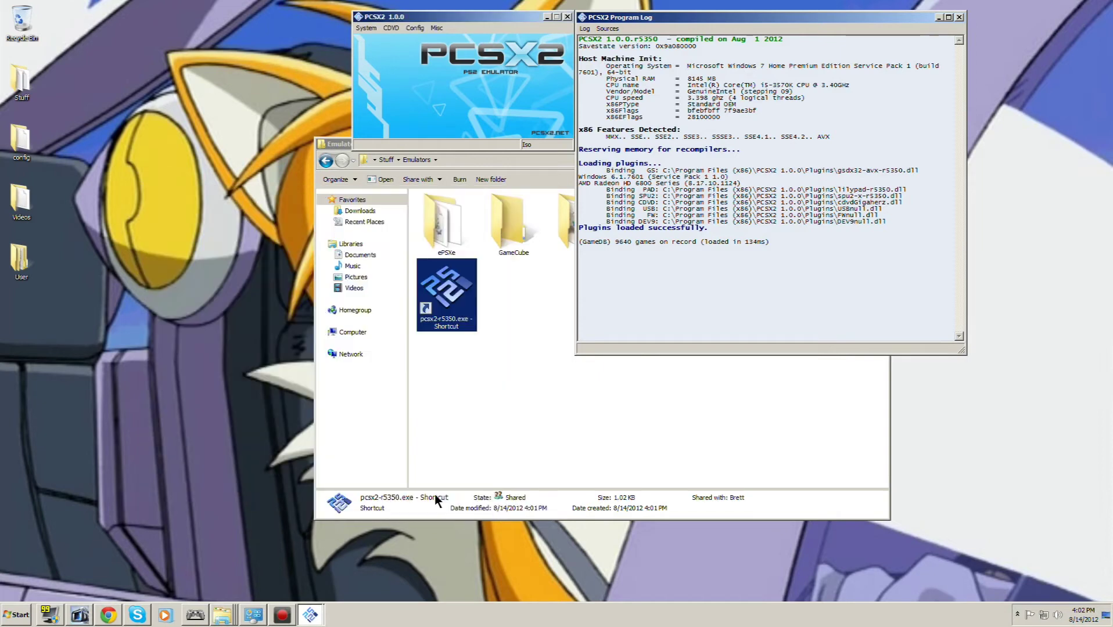
{"action": "left_click", "coordinate": [415, 28]}
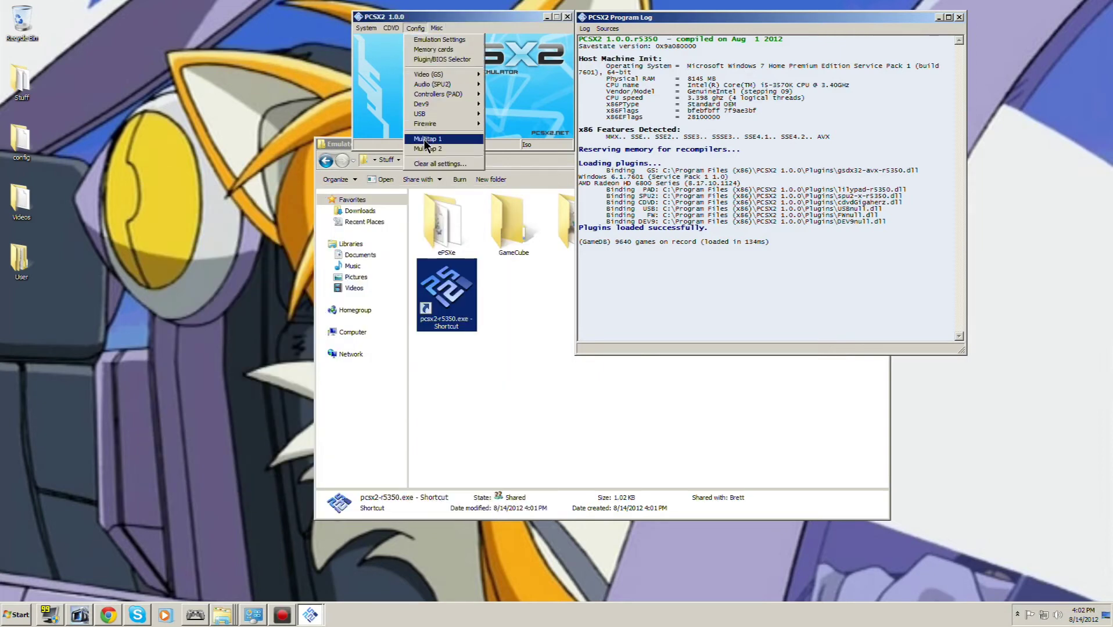
{"action": "mouse_move", "coordinate": [439, 125]}
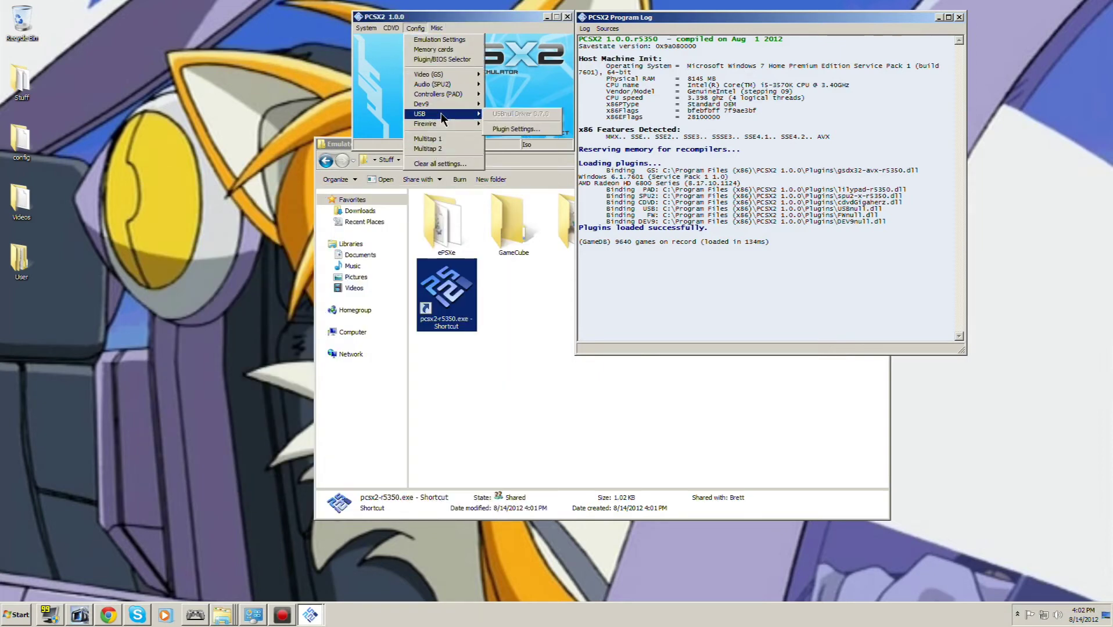
{"action": "left_click", "coordinate": [421, 26]}
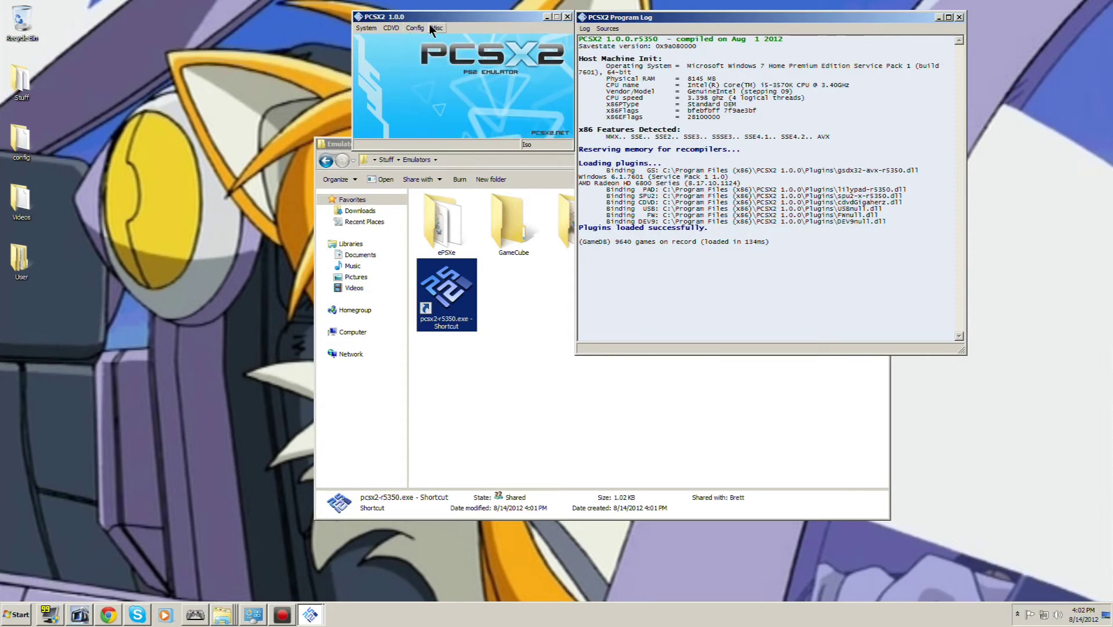
{"action": "left_click", "coordinate": [416, 27]}
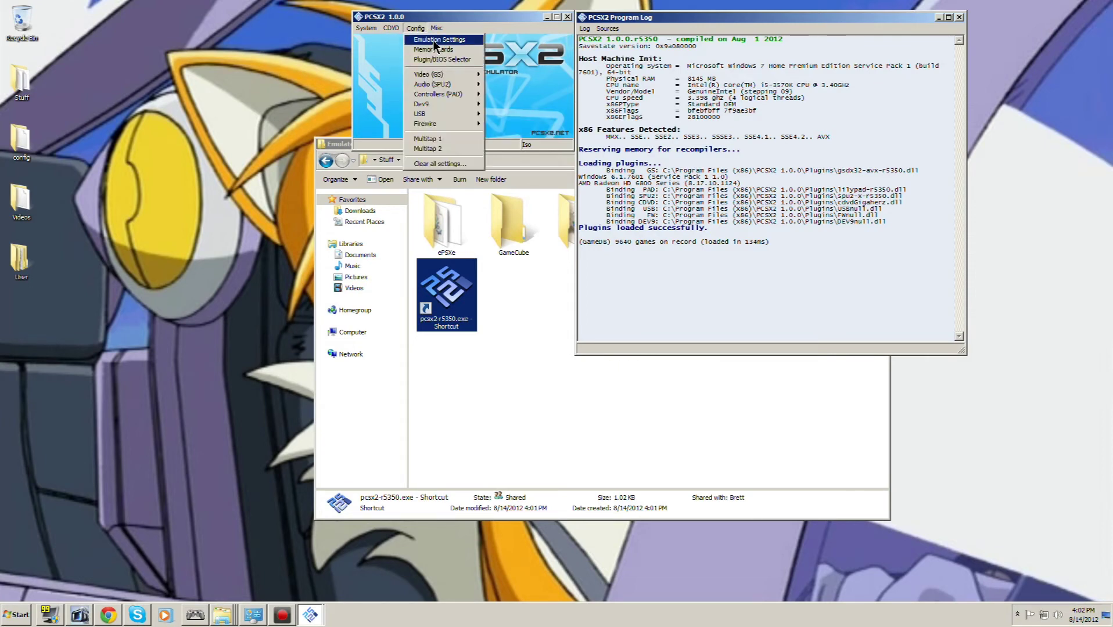
{"action": "left_click", "coordinate": [435, 41]}
{"action": "left_click", "coordinate": [177, 223]}
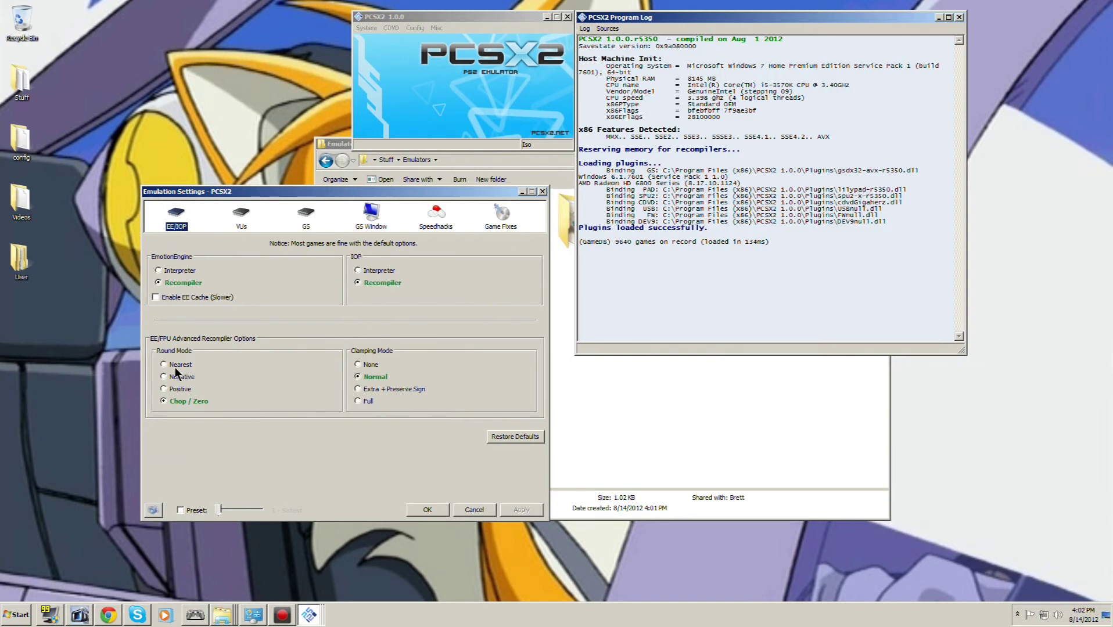
{"action": "left_click", "coordinate": [427, 510]}
Open the Plugin/BIOS Selector from the Config menu
{"action": "left_click", "coordinate": [413, 28]}
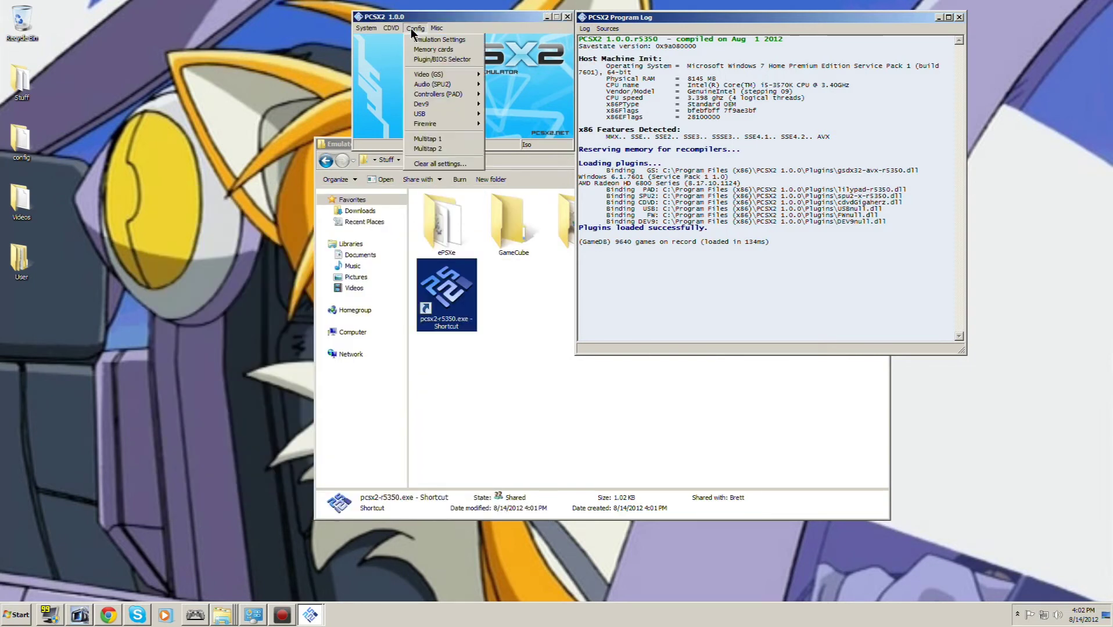
{"action": "mouse_move", "coordinate": [362, 32]}
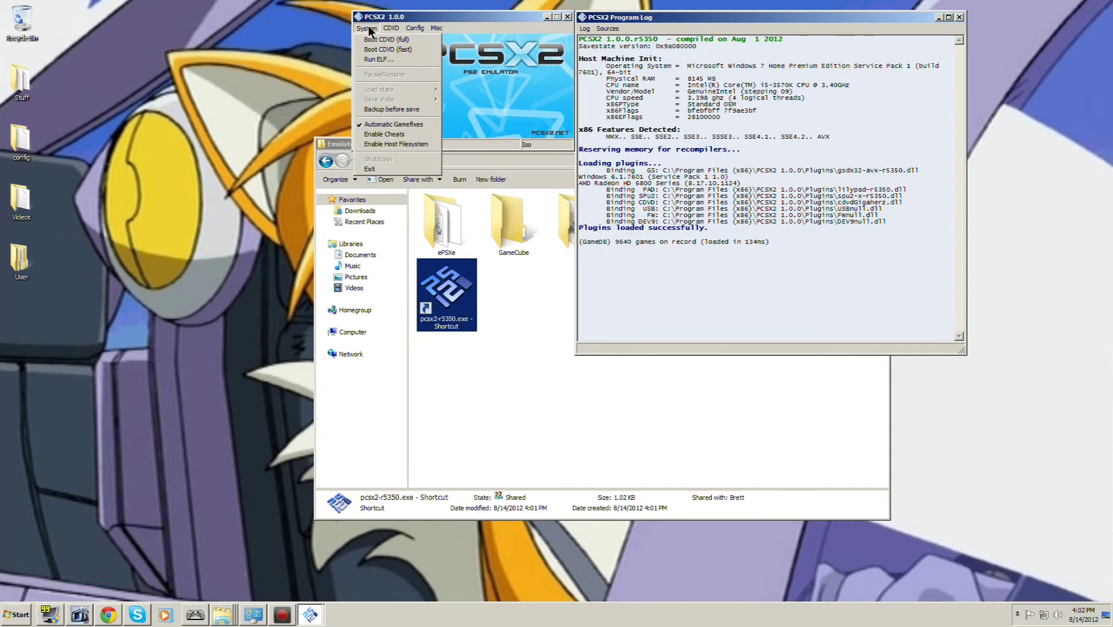
{"action": "mouse_move", "coordinate": [416, 28]}
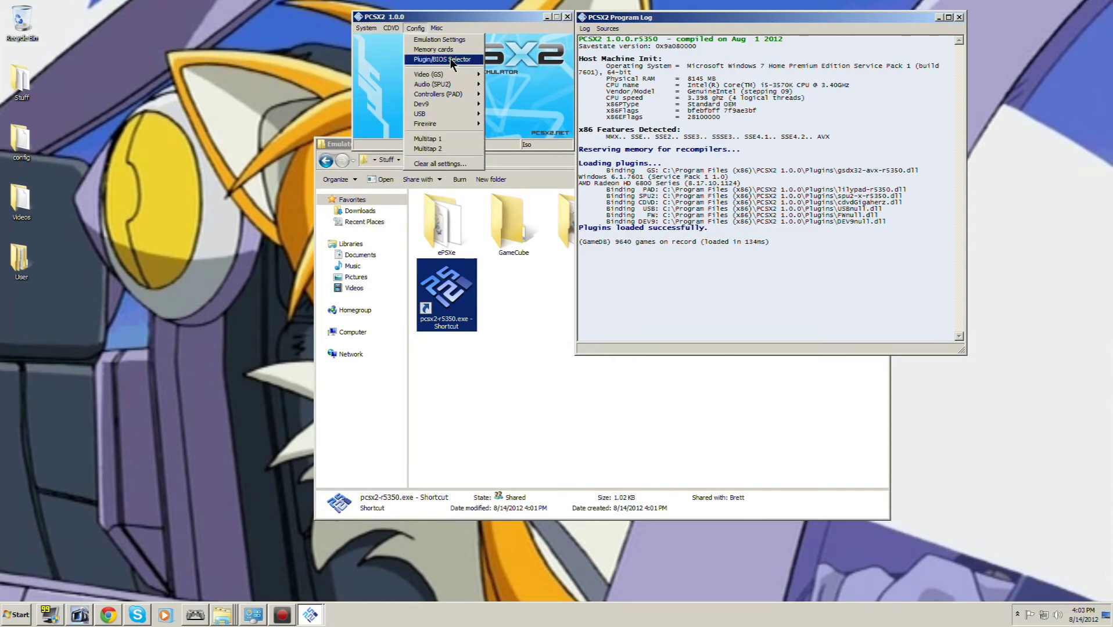
{"action": "left_click", "coordinate": [451, 61]}
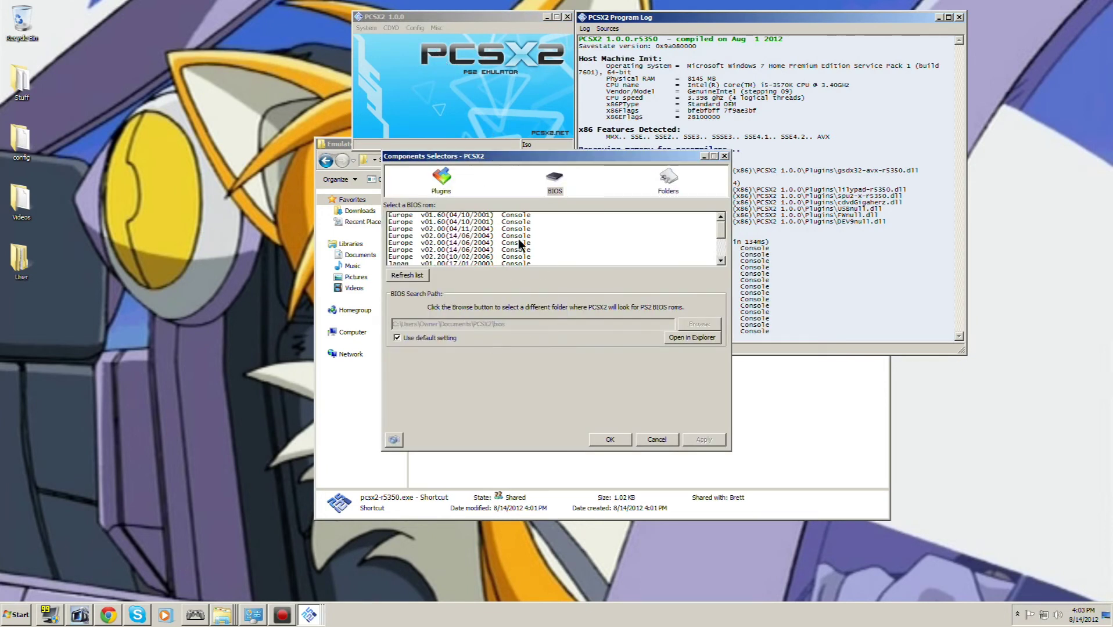
Select the USA v02.00 (14/06/2004) BIOS and confirm with OK
{"action": "scroll", "coordinate": [726, 232], "scroll_direction": "down", "scroll_amount": 3}
{"action": "left_click", "coordinate": [712, 257]}
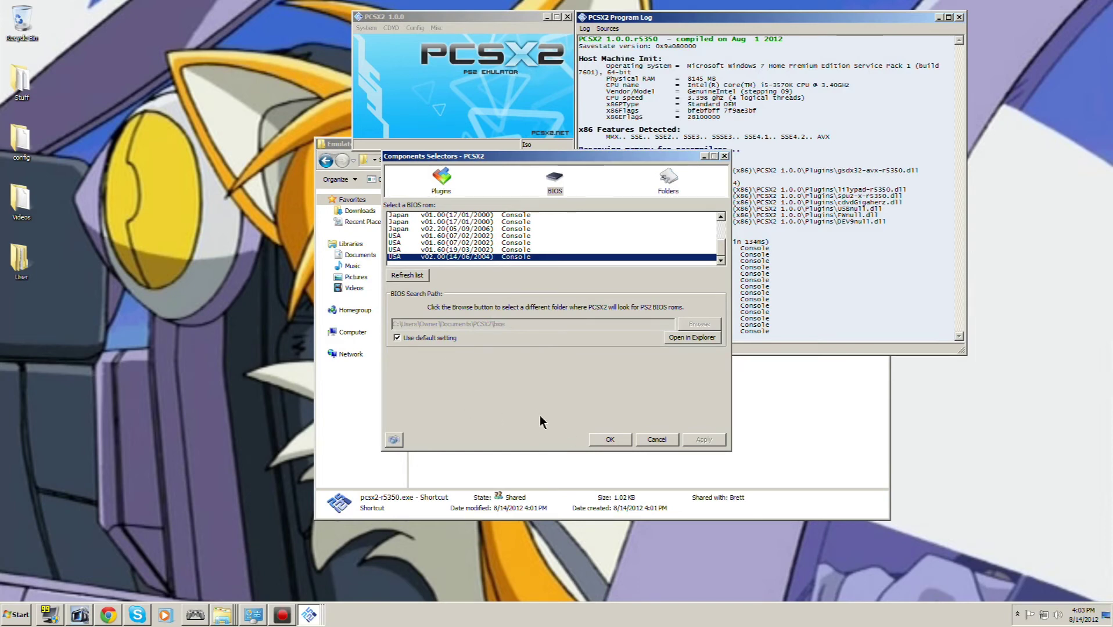
{"action": "left_click", "coordinate": [607, 443]}
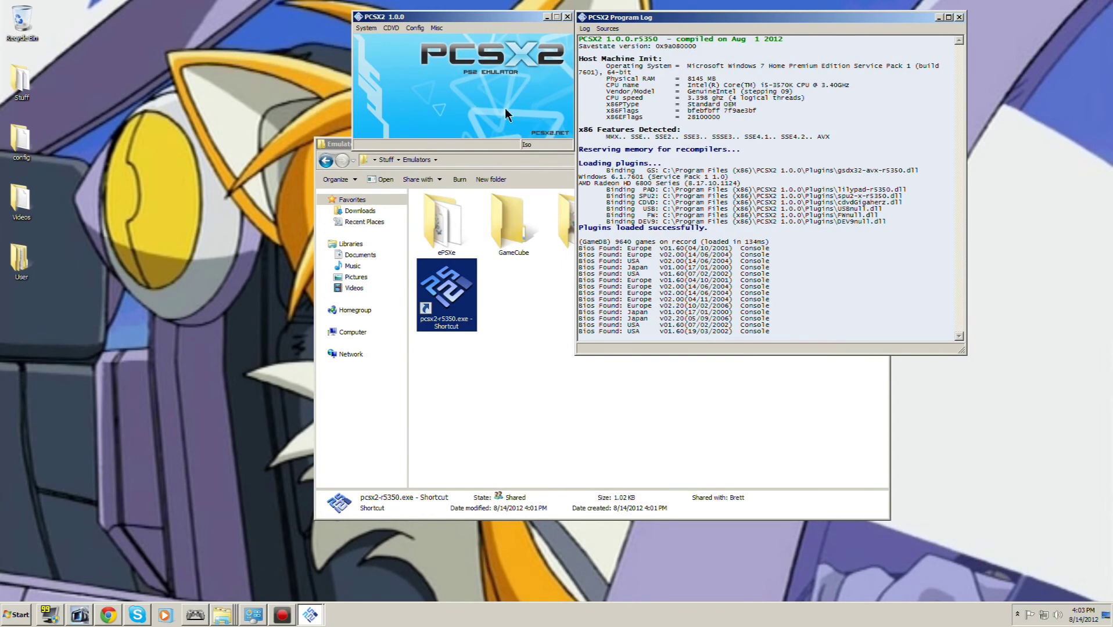
Reopen Config > Plugin/BIOS Selector on the Plugins page listing the installed plugins
{"action": "left_click", "coordinate": [422, 28]}
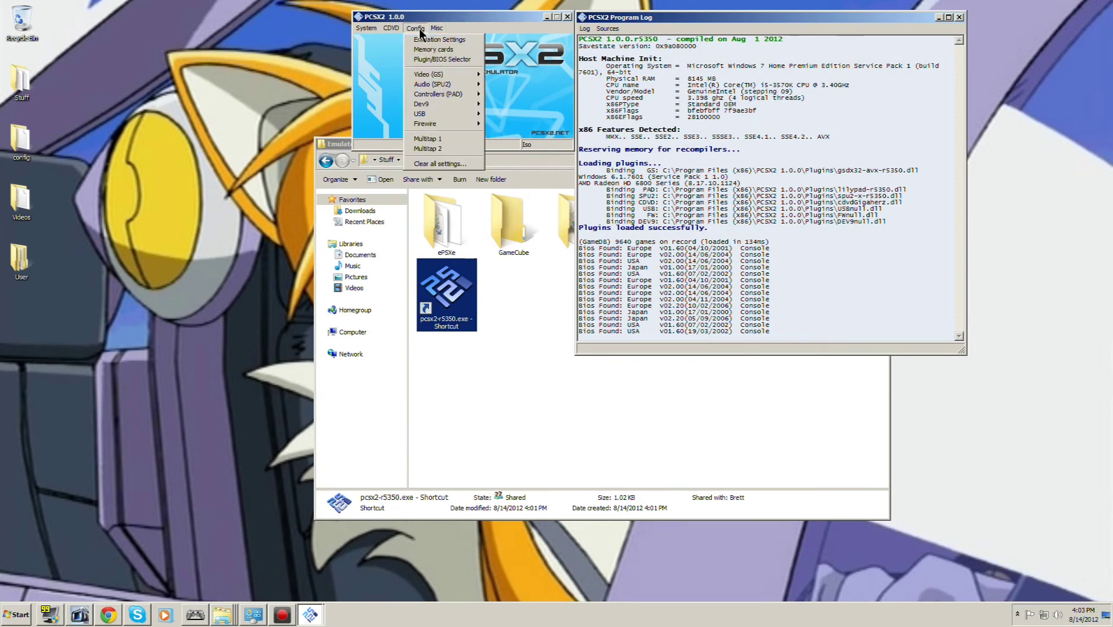
{"action": "left_click", "coordinate": [446, 62]}
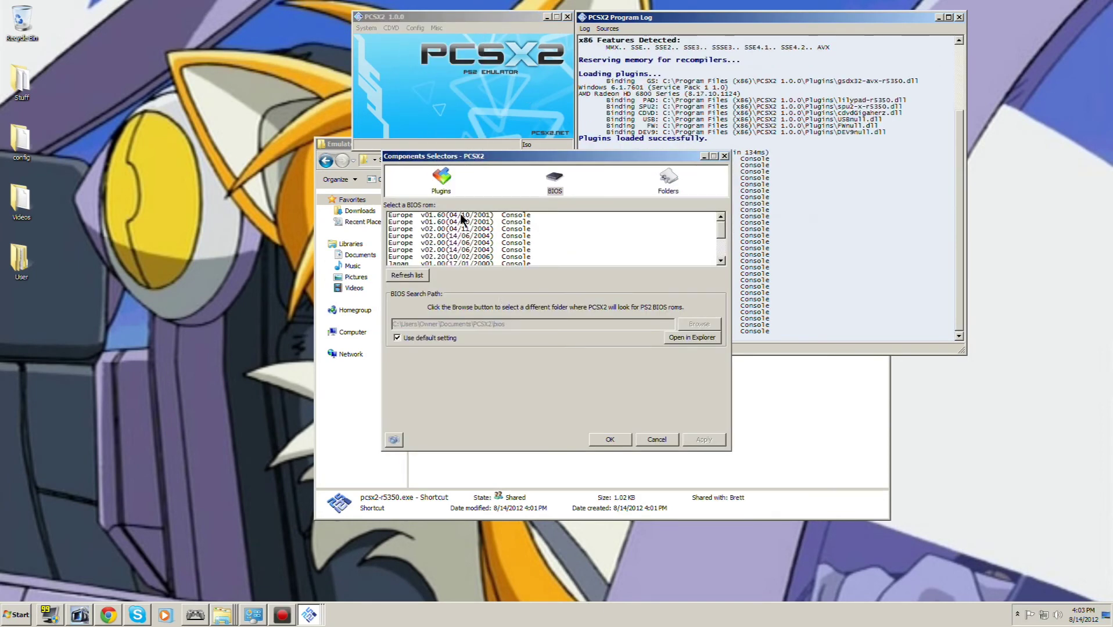
{"action": "left_click", "coordinate": [441, 184]}
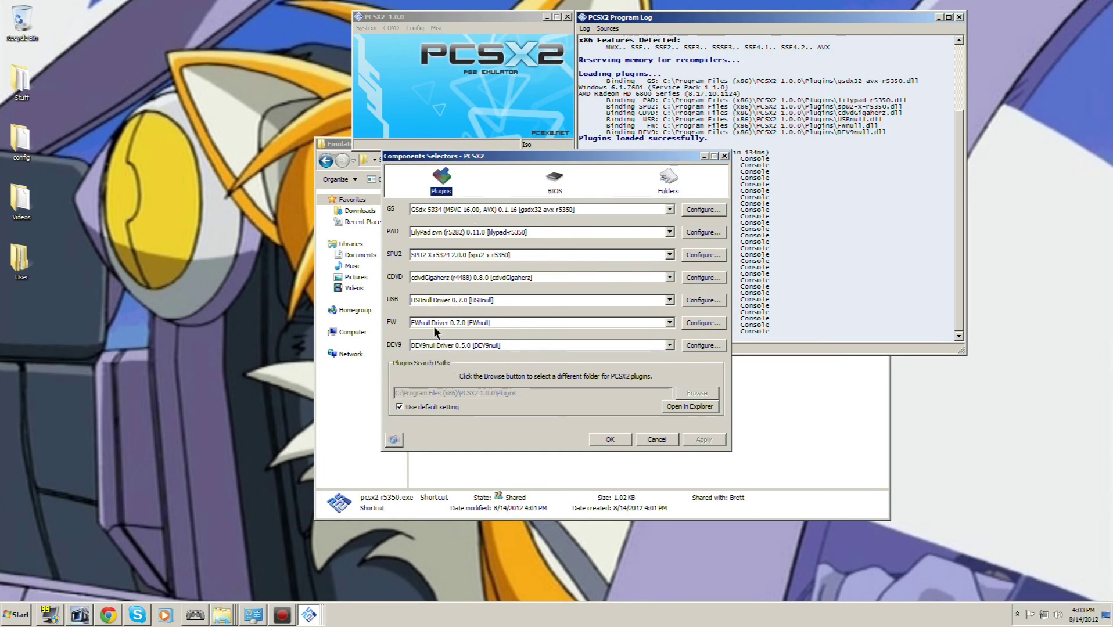
Check the CDVD and USB plugin lists, keeping cdvdGigaherz and USBnull Driver selected
{"action": "left_click", "coordinate": [438, 278]}
{"action": "left_click", "coordinate": [440, 289]}
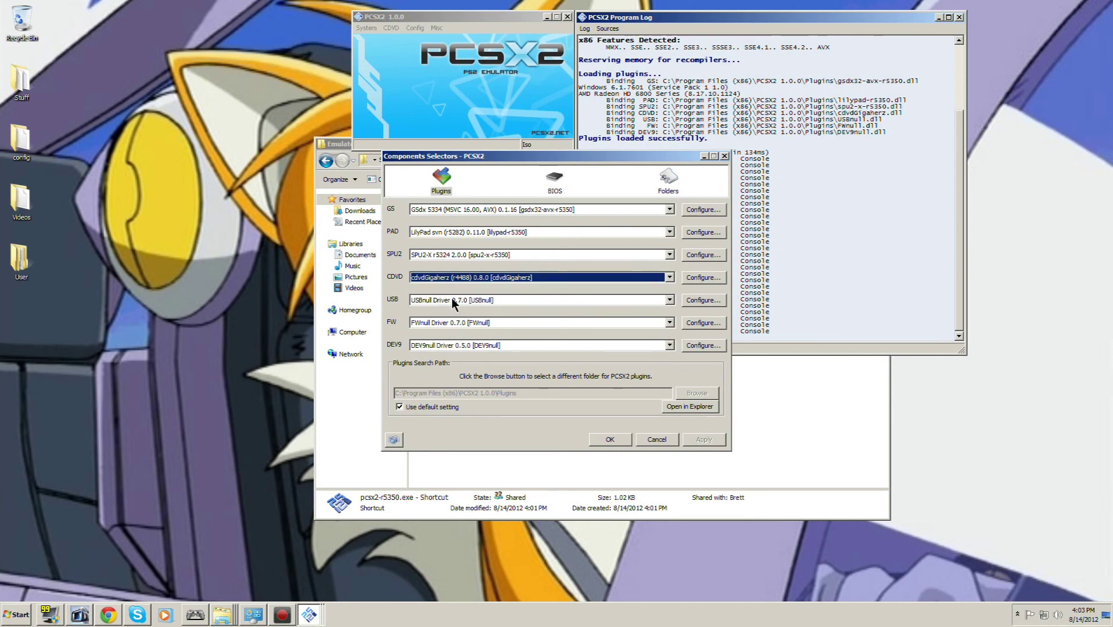
{"action": "left_click", "coordinate": [561, 300]}
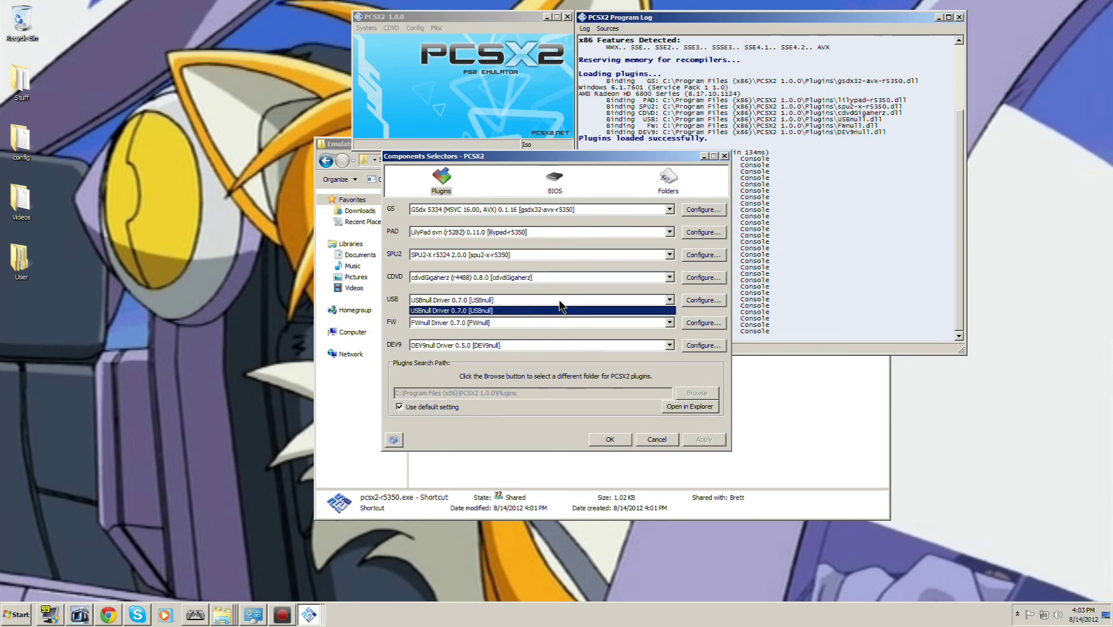
{"action": "left_click", "coordinate": [474, 300]}
{"action": "left_click", "coordinate": [610, 439]}
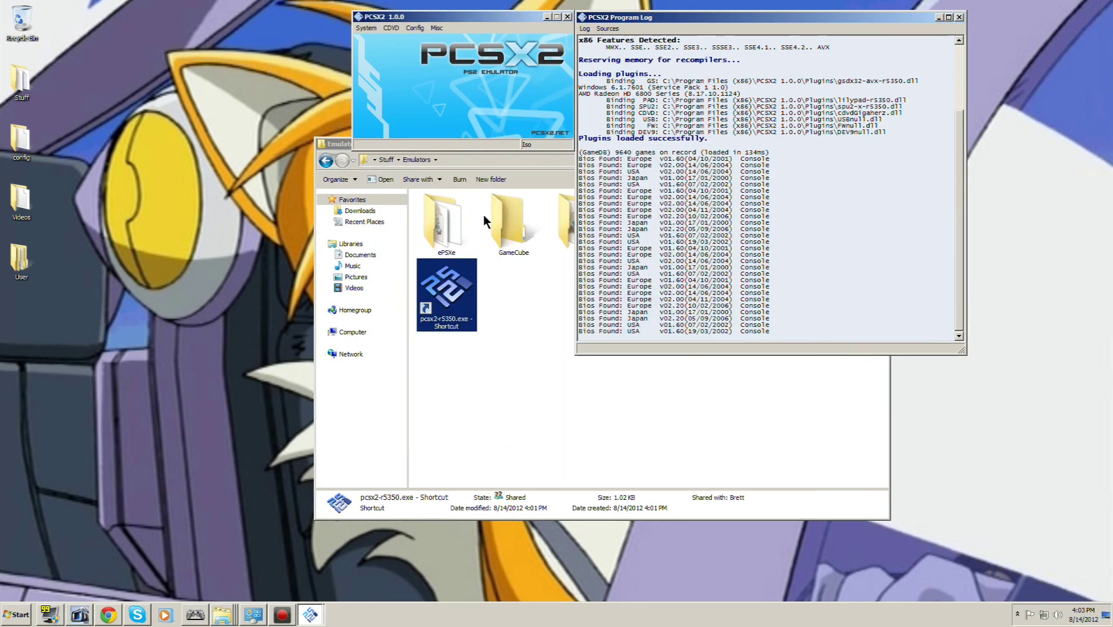
{"action": "left_click", "coordinate": [436, 28]}
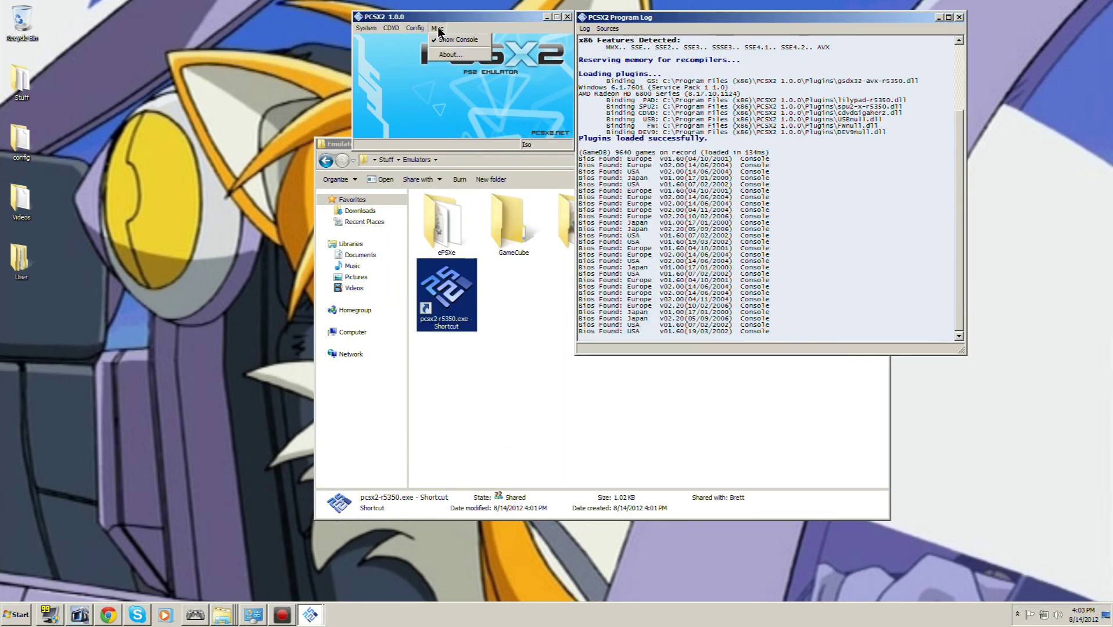
{"action": "left_click", "coordinate": [415, 28]}
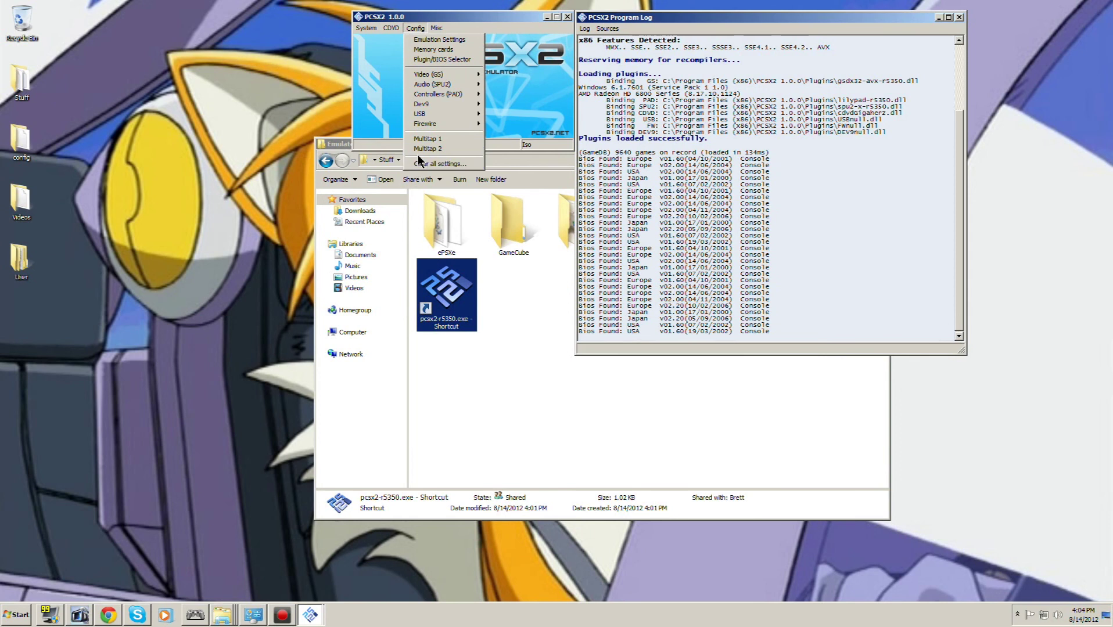
{"action": "left_click", "coordinate": [392, 28]}
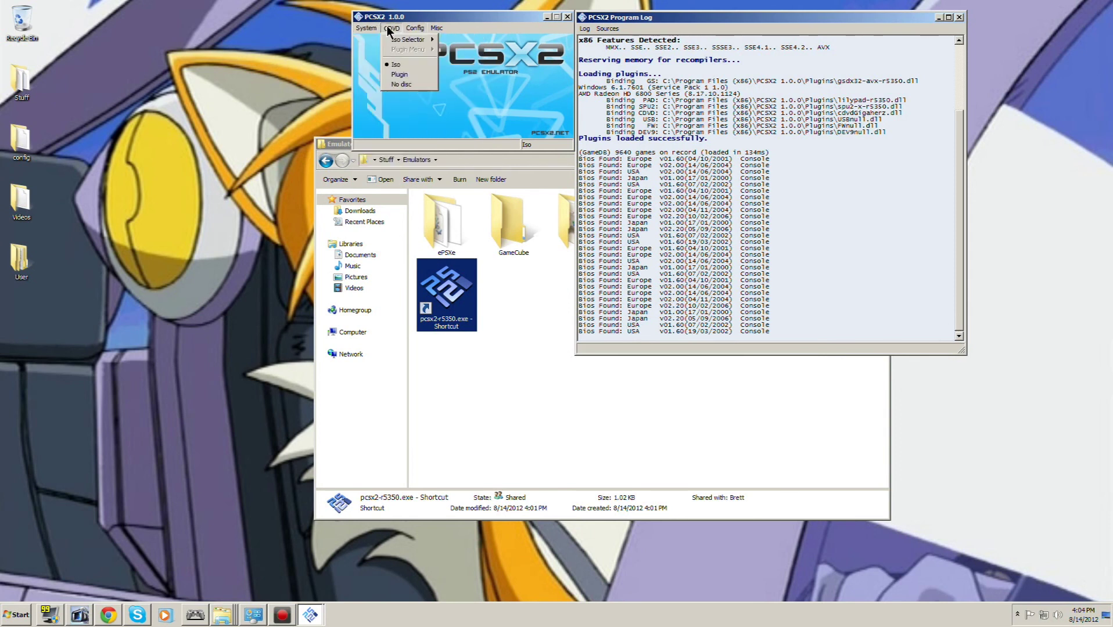
{"action": "left_click", "coordinate": [467, 121]}
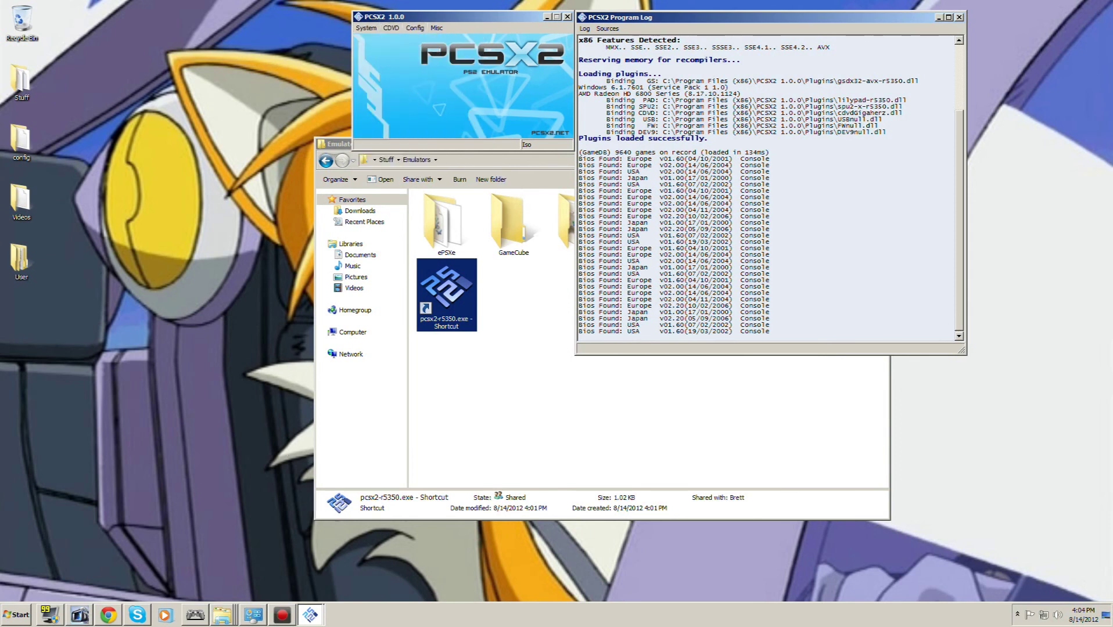
{"action": "left_click", "coordinate": [285, 617]}
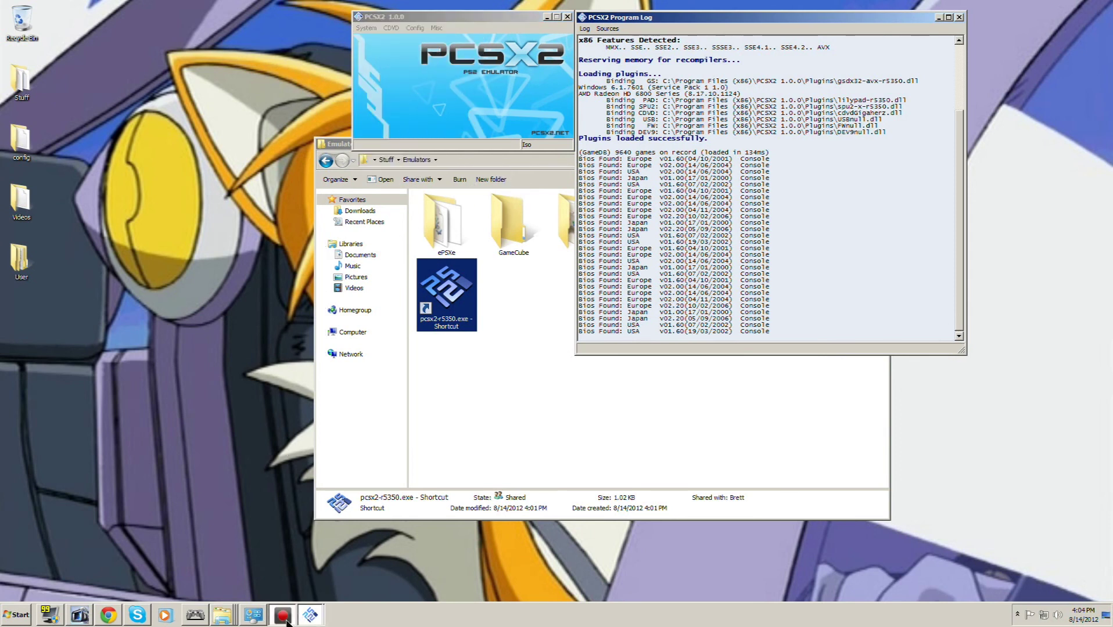